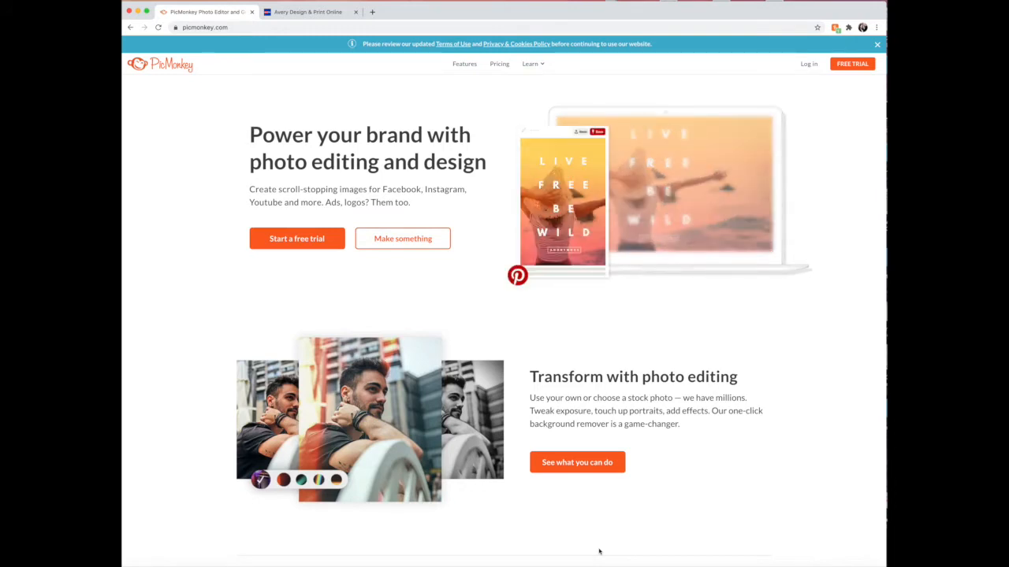
# Log in to the account and create a blank 1200 x 1200 px Facebook Post canvas.
pyautogui.click(809, 65)
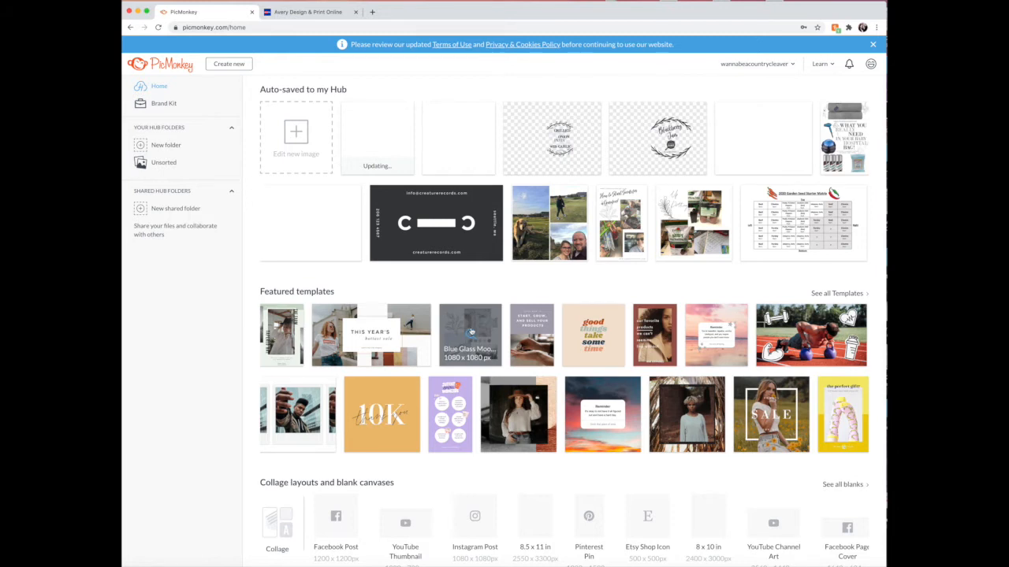
pyautogui.scroll(-1, 471, 333)
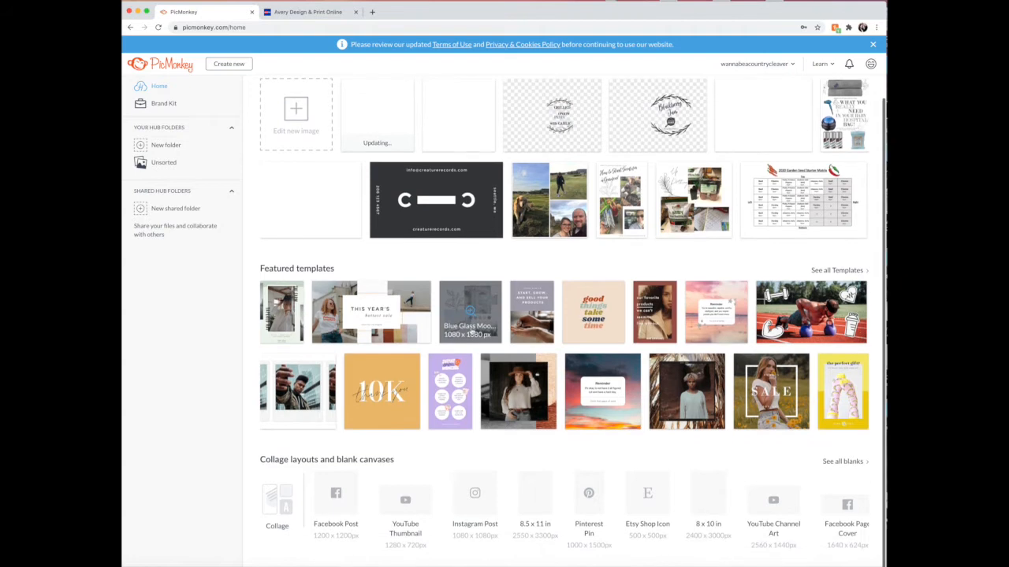
pyautogui.click(346, 487)
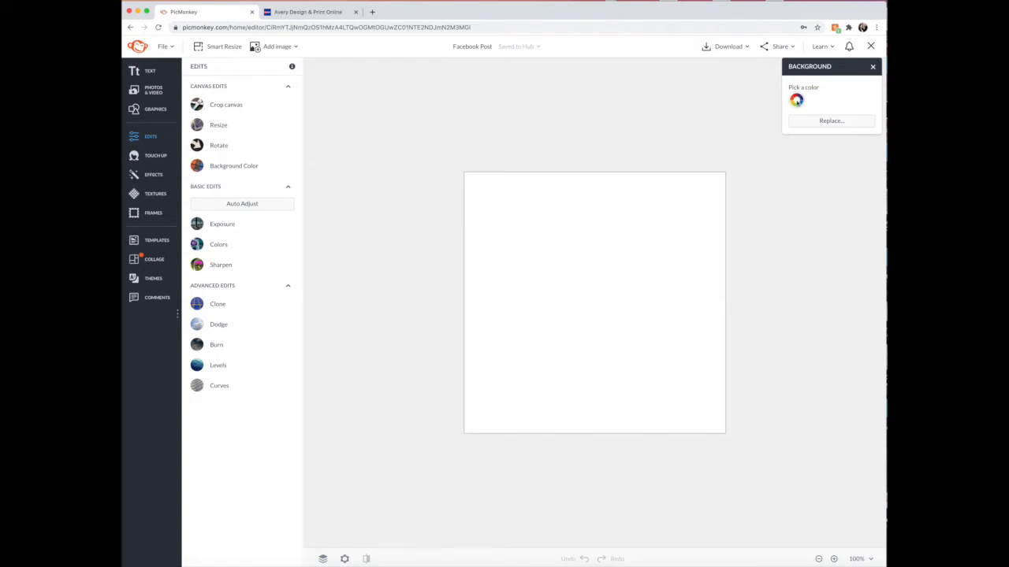
# Make the canvas background transparent.
pyautogui.click(796, 101)
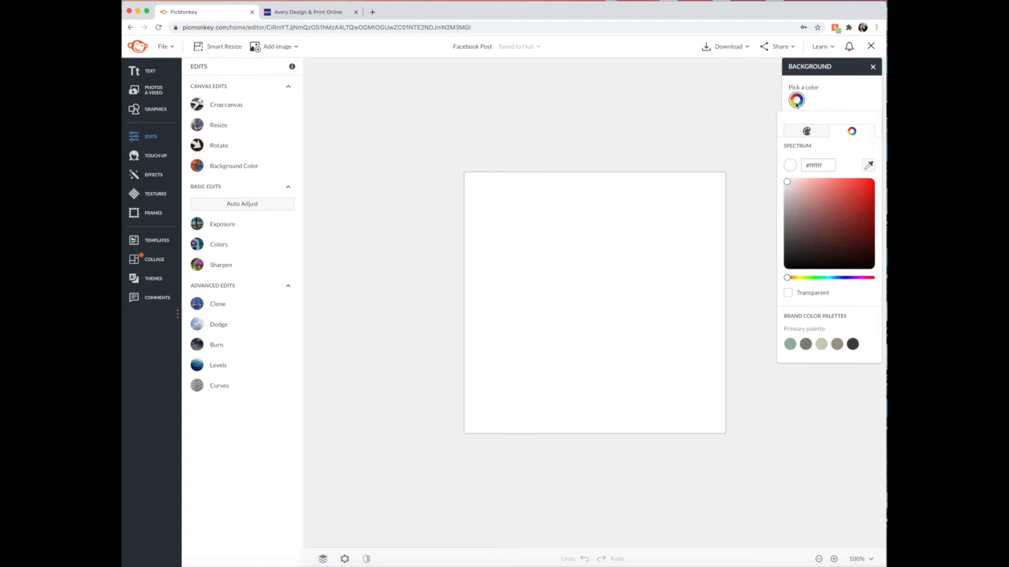
pyautogui.click(788, 293)
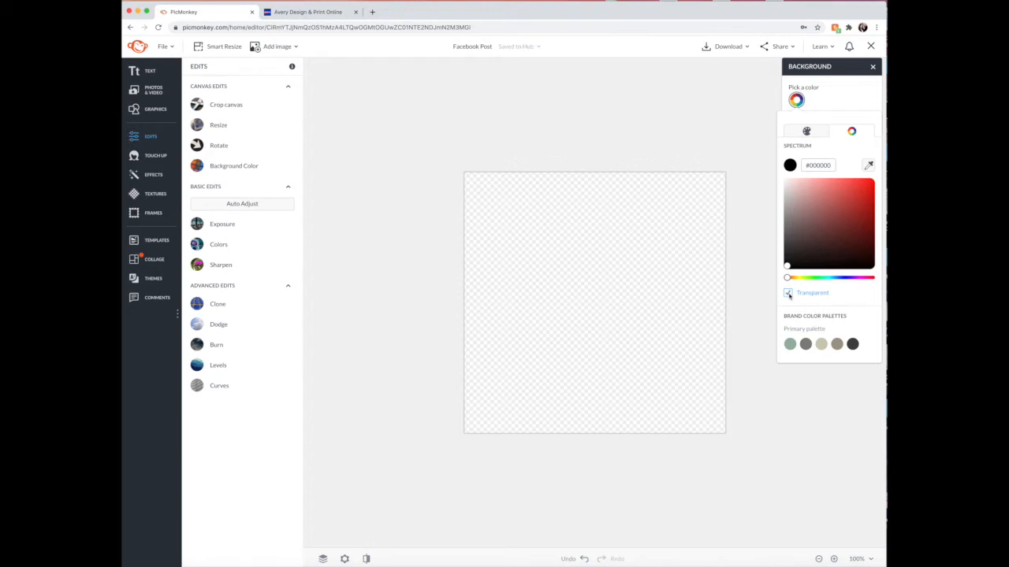
pyautogui.click(762, 294)
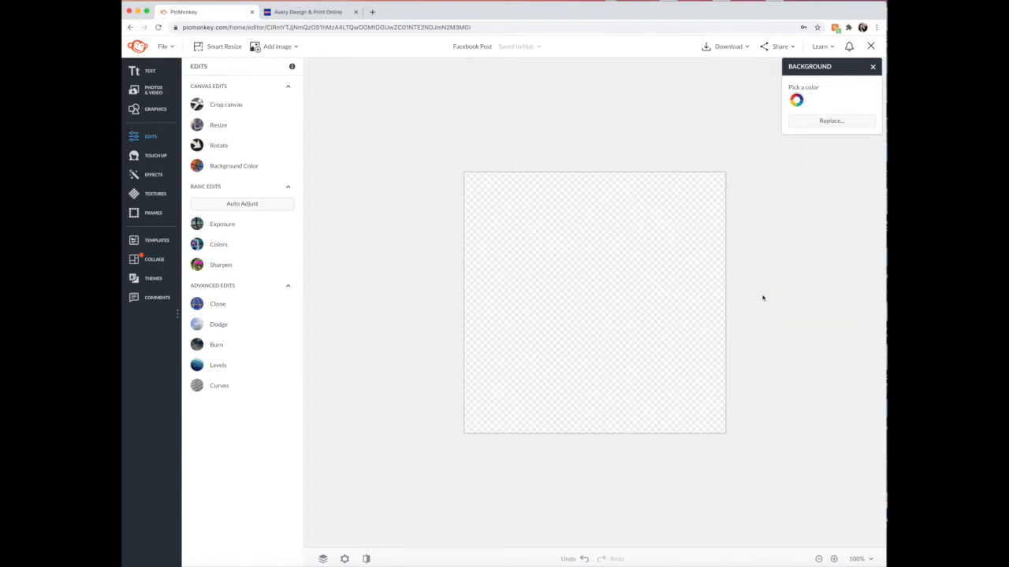
pyautogui.click(149, 92)
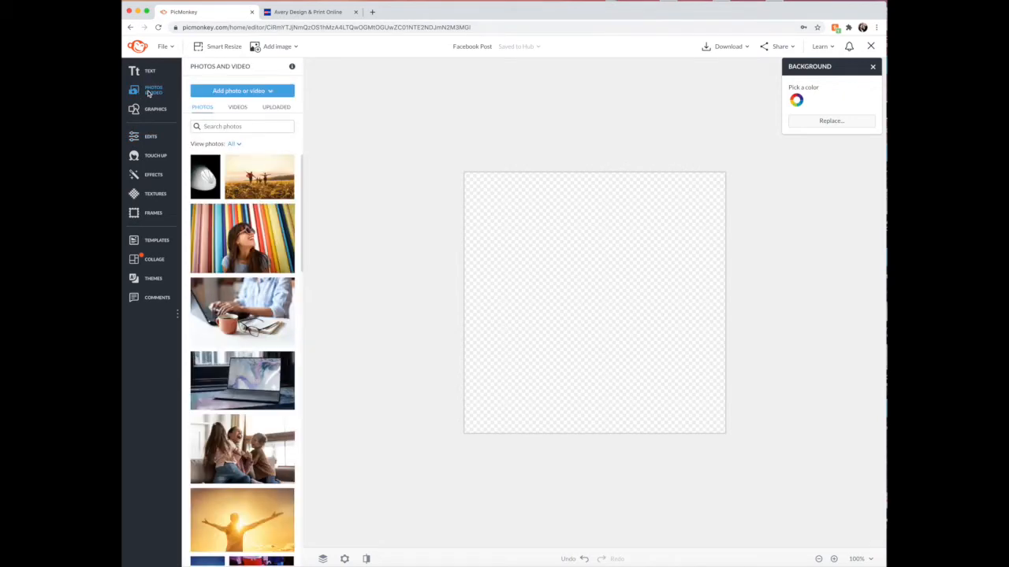
pyautogui.click(272, 108)
pyautogui.click(227, 92)
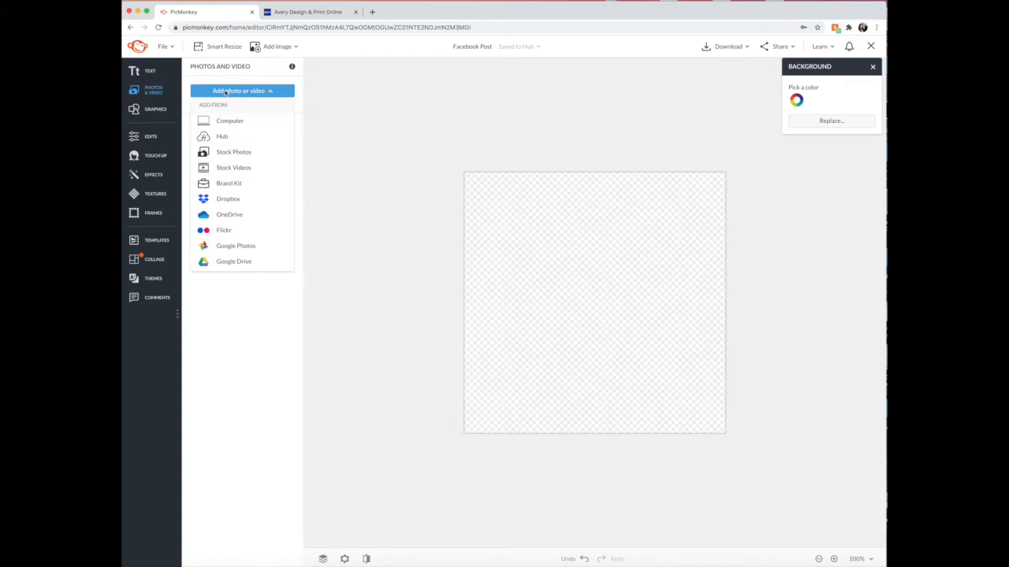
pyautogui.click(226, 93)
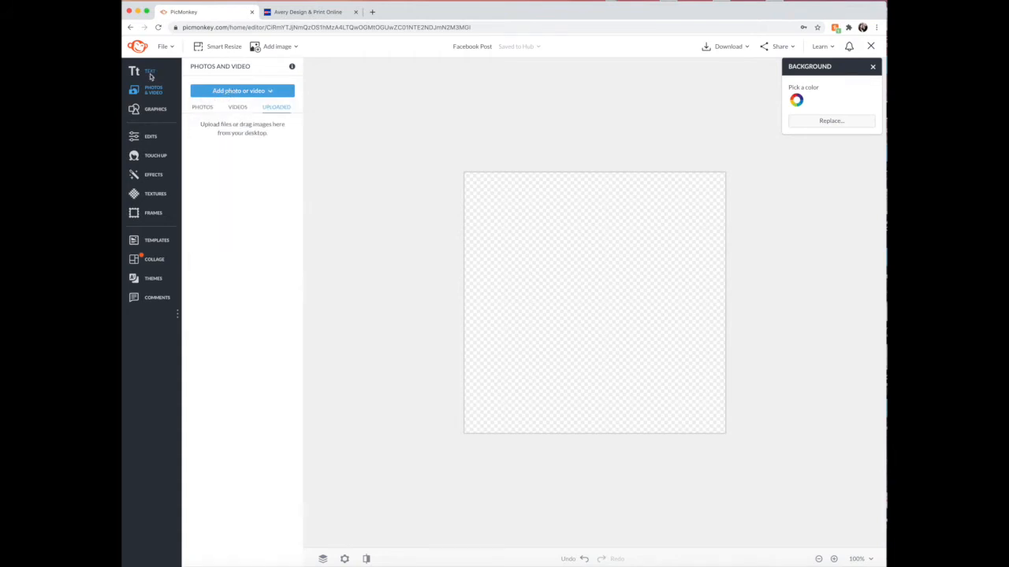
# Place the Country Cleaver logo from the brand graphics onto the canvas.
pyautogui.click(146, 112)
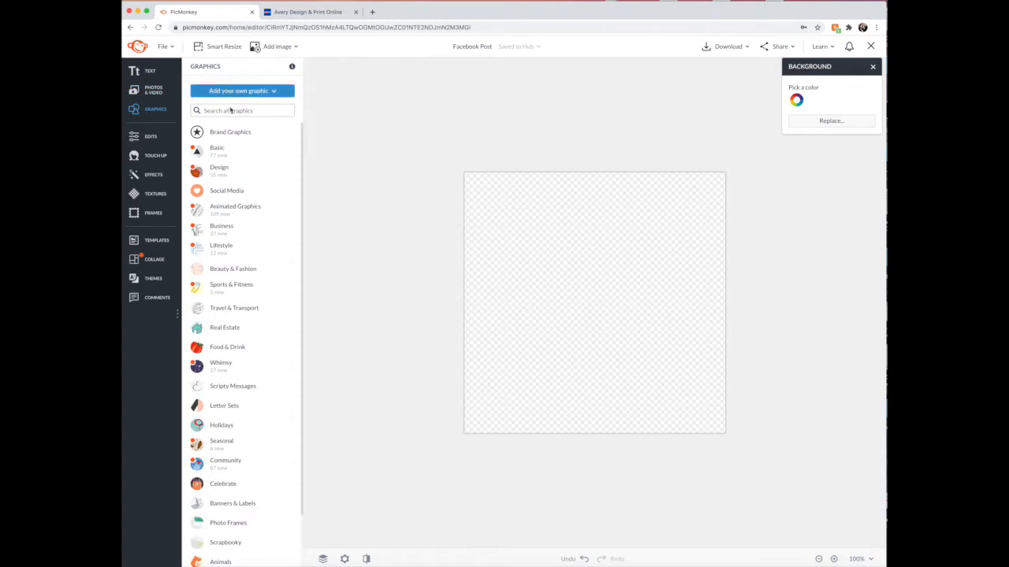
pyautogui.click(229, 134)
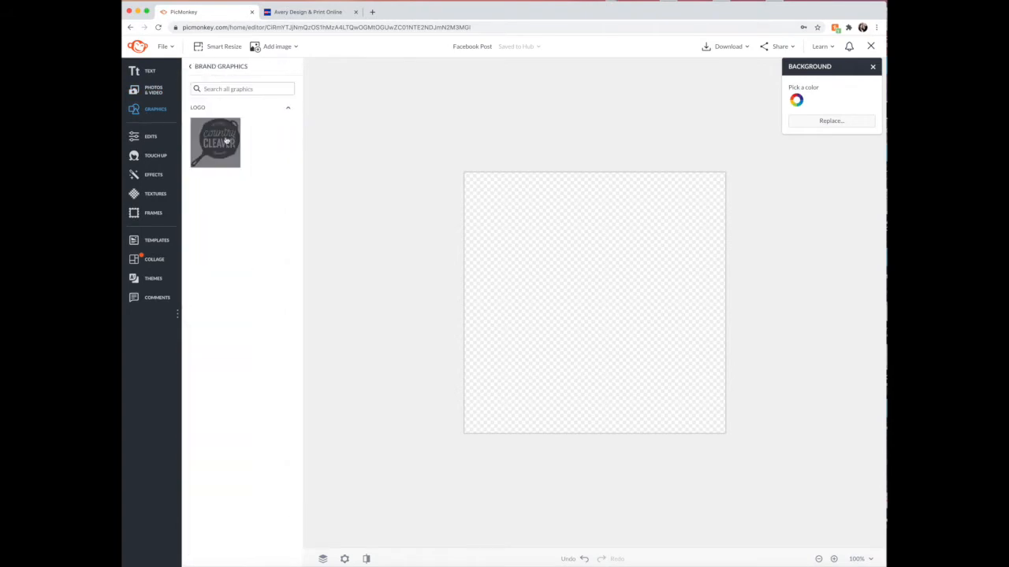
pyautogui.moveTo(218, 139); pyautogui.dragTo(595, 285)
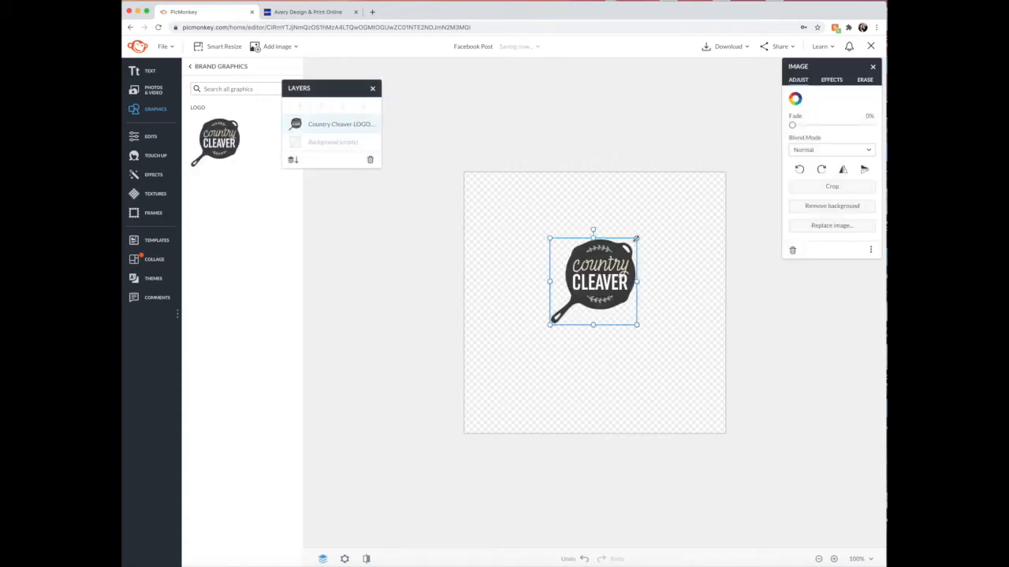
# Shrink the logo to about half its size and move it into the canvas's lower-left corner.
pyautogui.moveTo(635, 238); pyautogui.dragTo(598, 281)
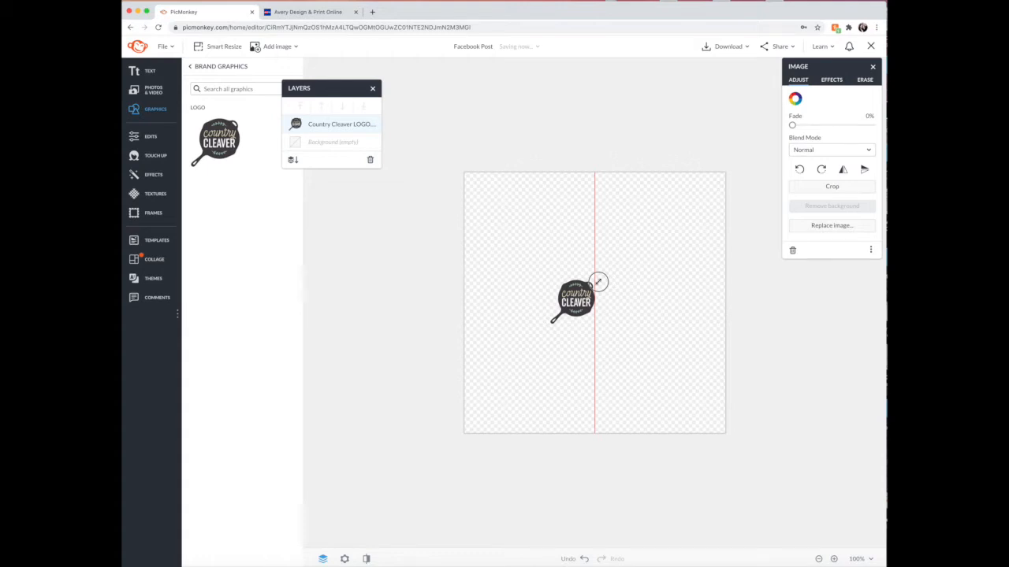
pyautogui.moveTo(598, 282); pyautogui.dragTo(586, 297)
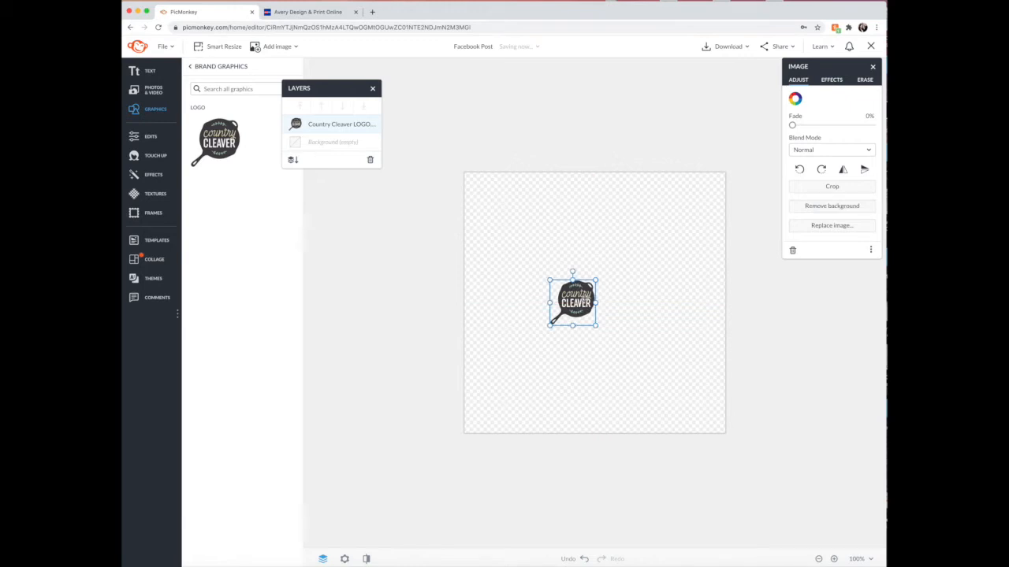
pyautogui.moveTo(578, 301); pyautogui.dragTo(500, 404)
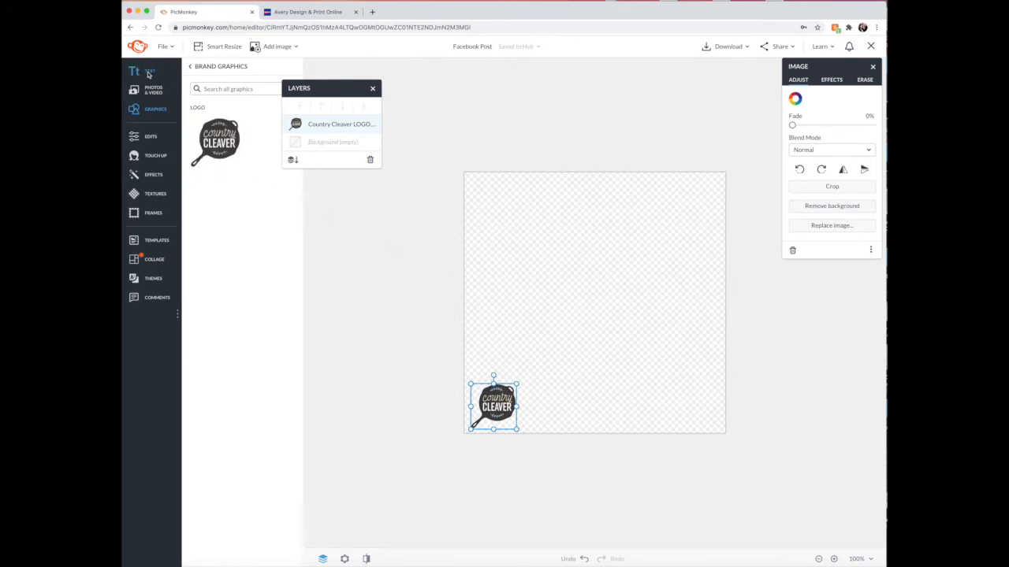
# Add the Patchy Wreath graphic from the Doodly Accents in the Basic graphics category to the canvas.
pyautogui.click(150, 109)
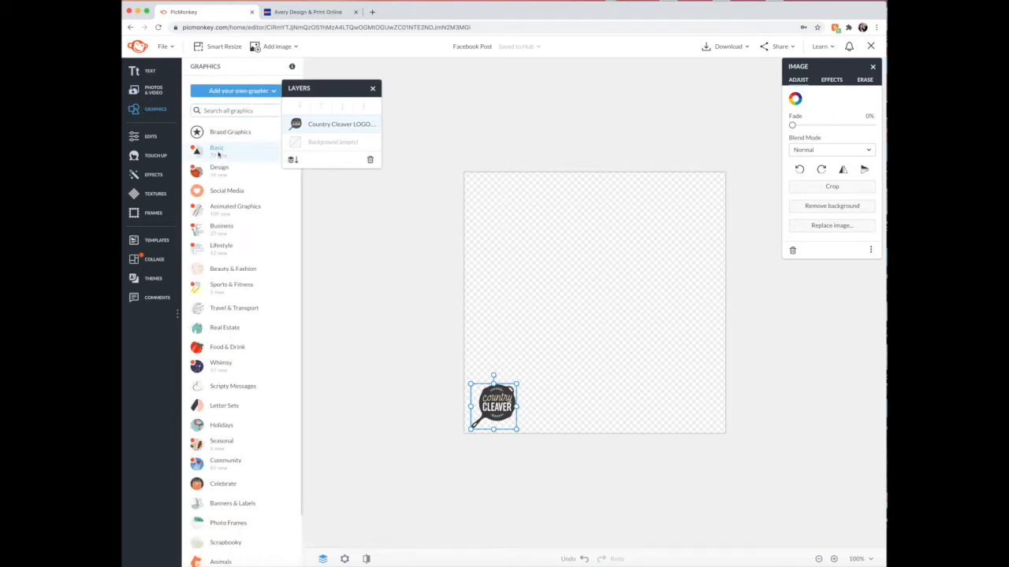
pyautogui.scroll(-1, 219, 135)
pyautogui.click(216, 143)
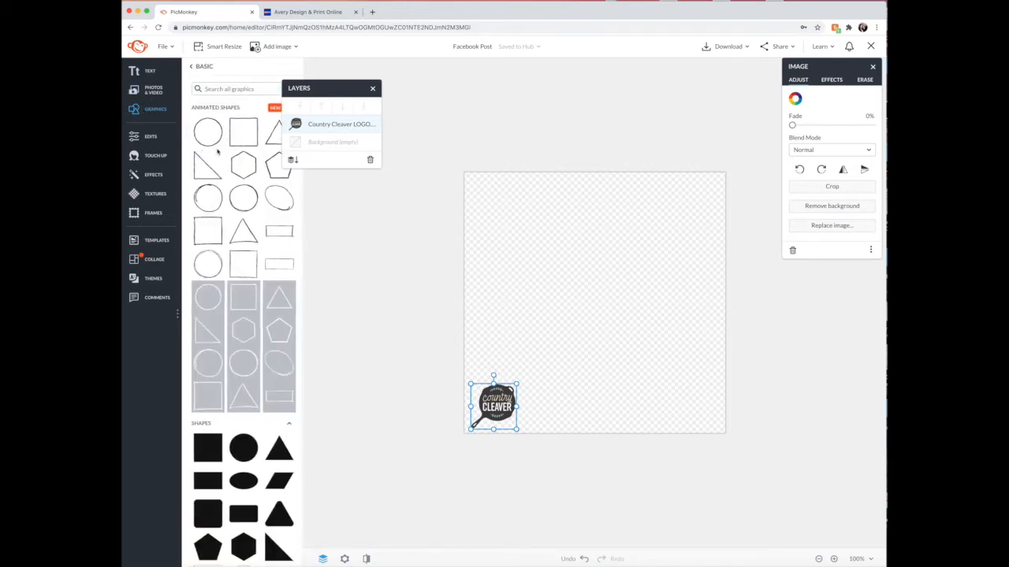
pyautogui.scroll(-4, 208, 301)
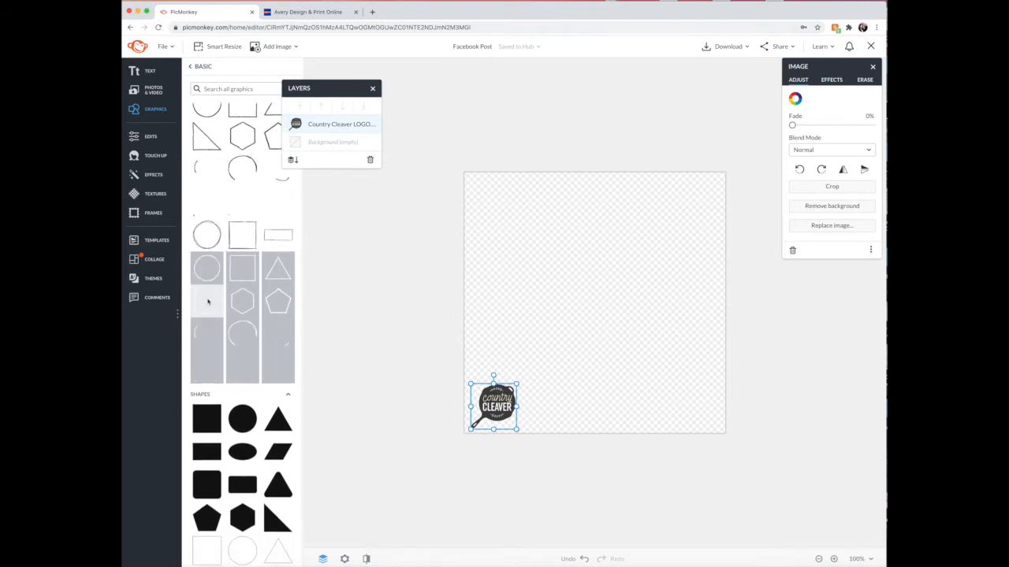
pyautogui.scroll(-1, 208, 301)
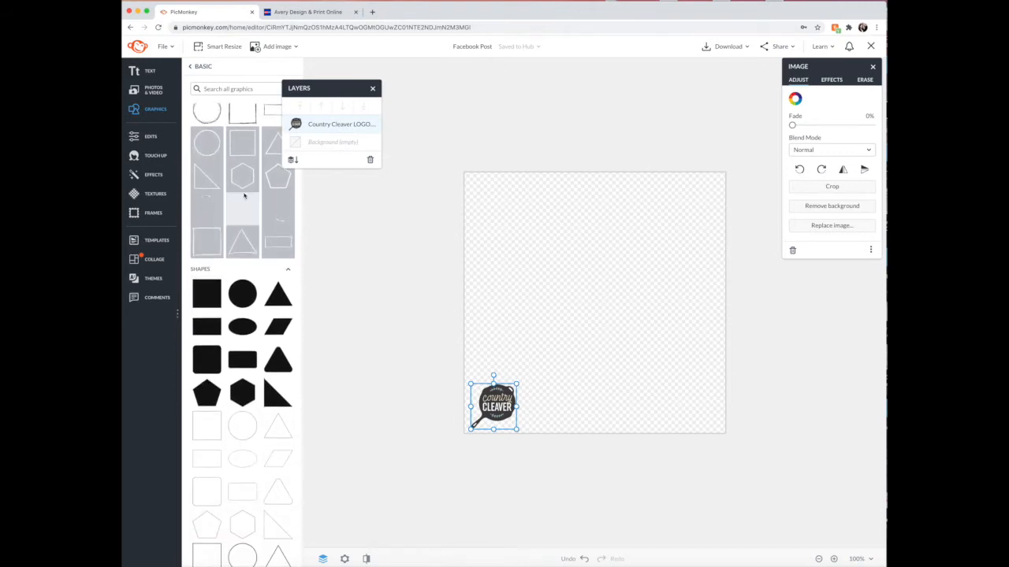
pyautogui.scroll(-8, 237, 253)
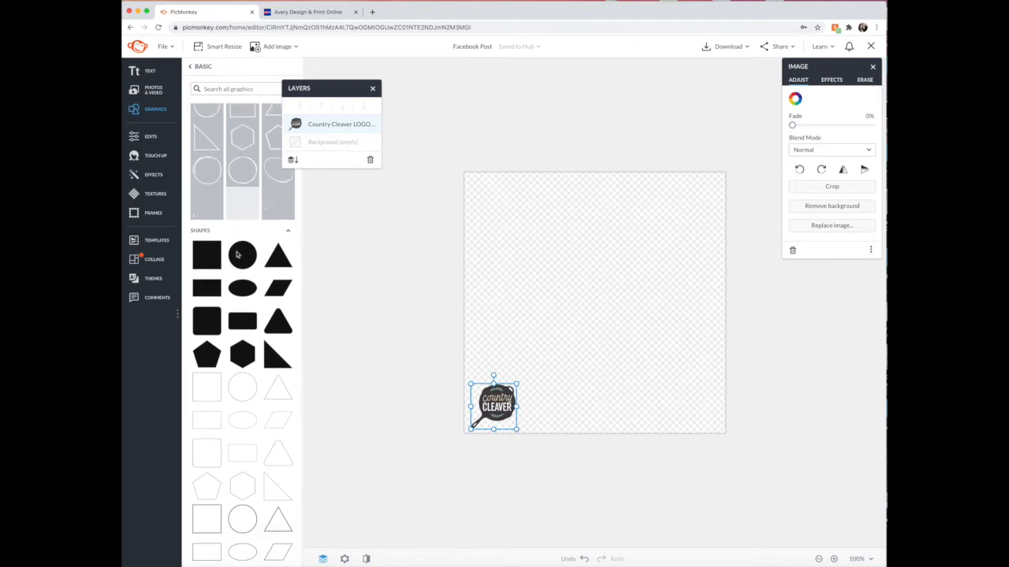
pyautogui.scroll(-9, 237, 254)
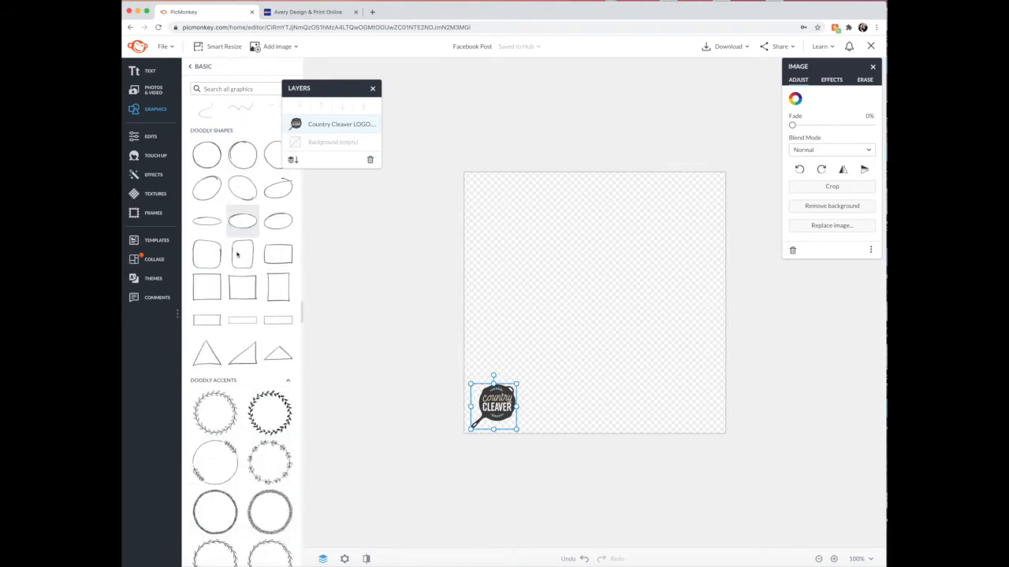
pyautogui.scroll(-4, 236, 254)
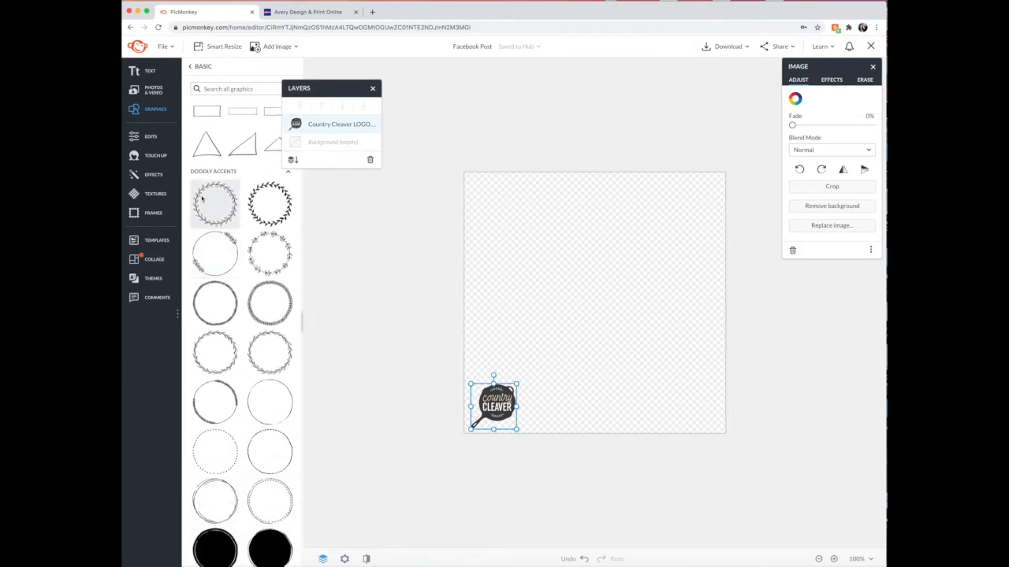
pyautogui.scroll(-1, 263, 355)
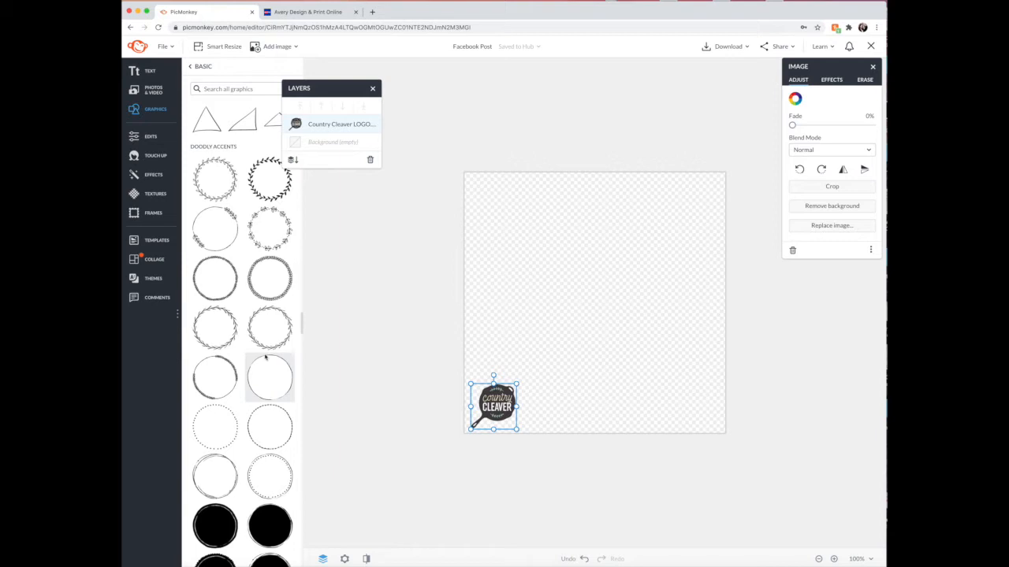
pyautogui.scroll(-2, 250, 350)
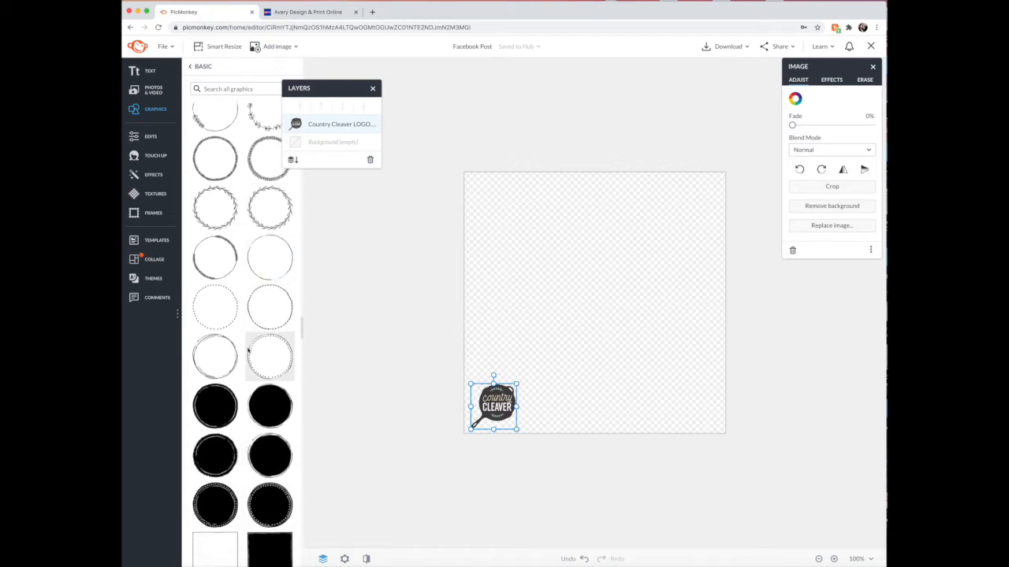
pyautogui.scroll(3, 248, 350)
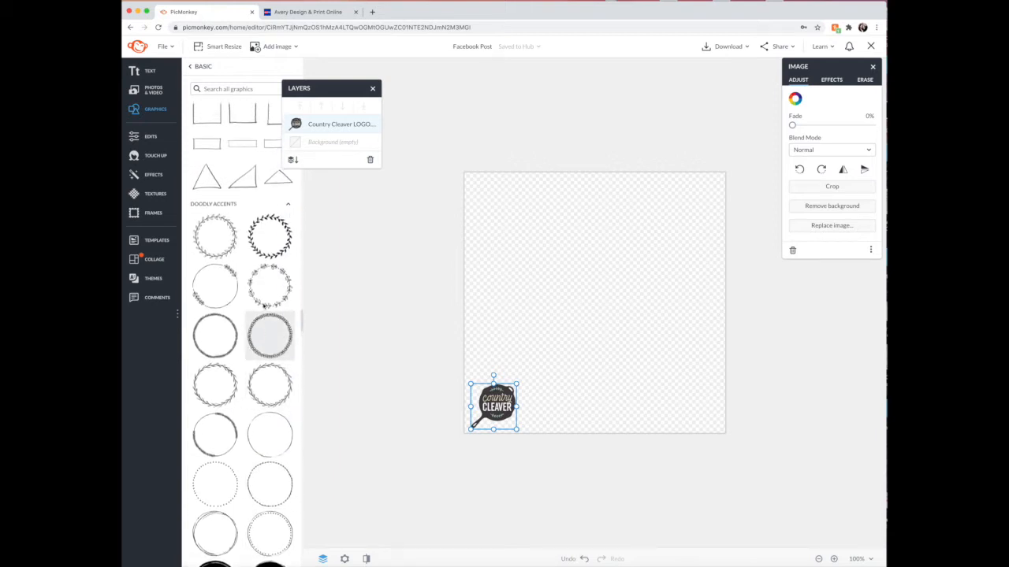
pyautogui.click(250, 282)
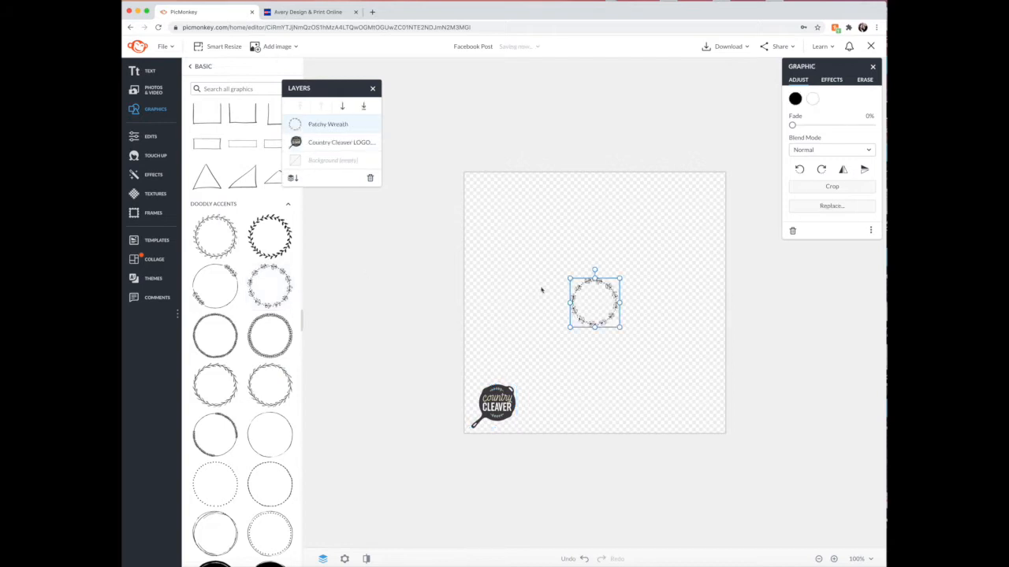
# Enlarge the wreath to nearly fill the canvas and move the logo inside it, centred just above its bottom edge.
pyautogui.moveTo(573, 280); pyautogui.dragTo(477, 203)
pyautogui.moveTo(620, 327); pyautogui.dragTo(693, 429)
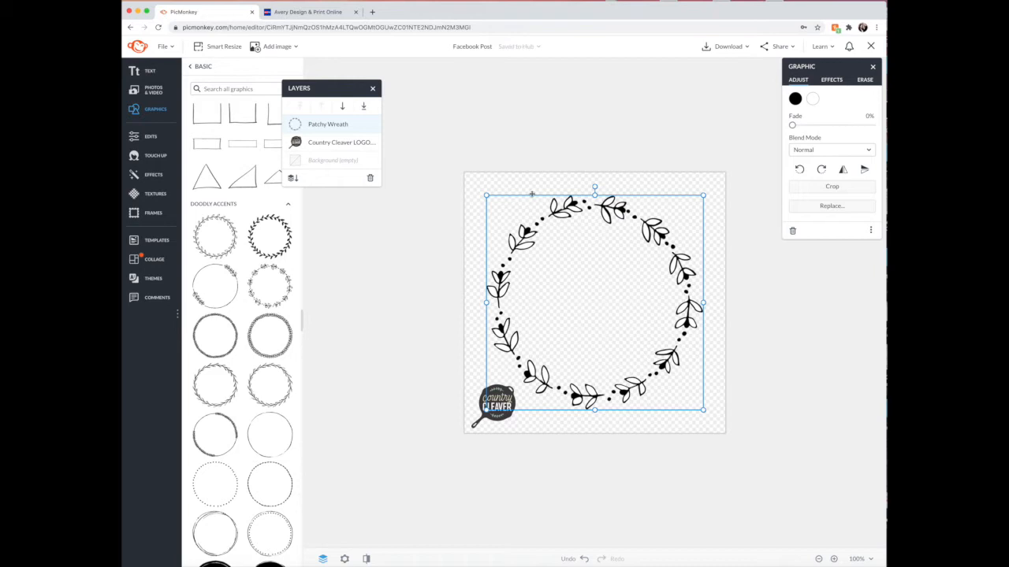
pyautogui.click(405, 339)
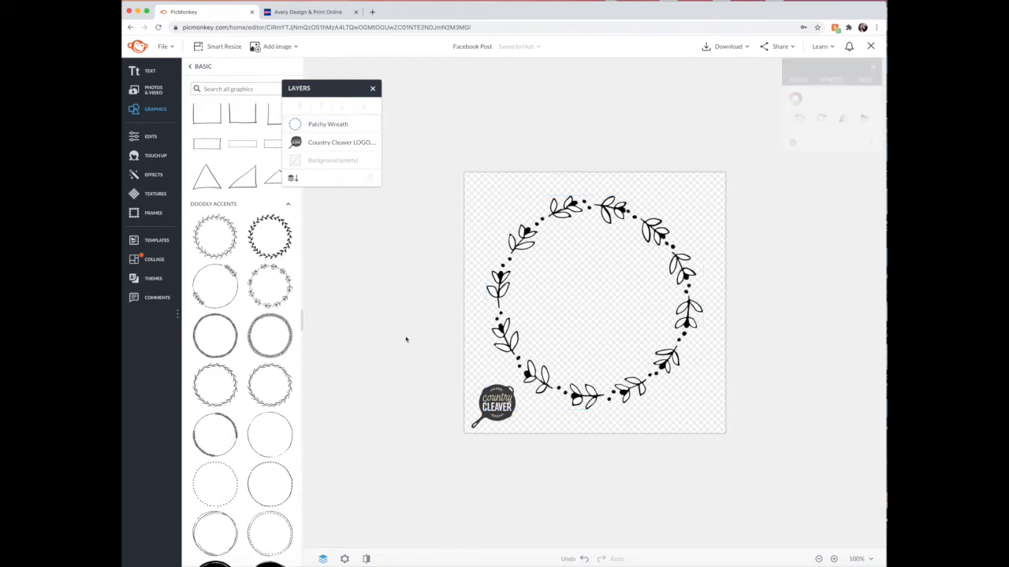
pyautogui.moveTo(492, 419); pyautogui.dragTo(591, 372)
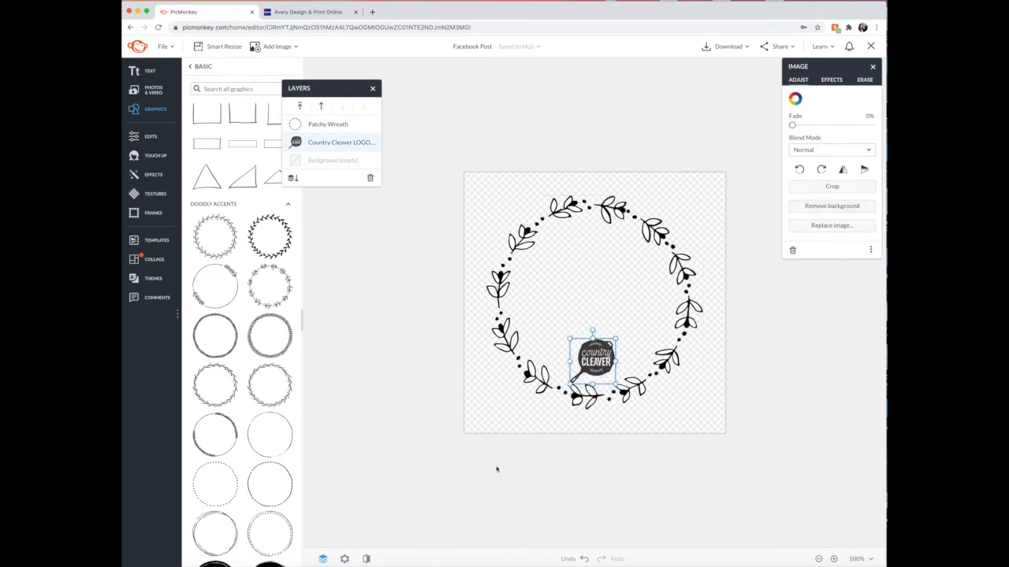
pyautogui.click(520, 430)
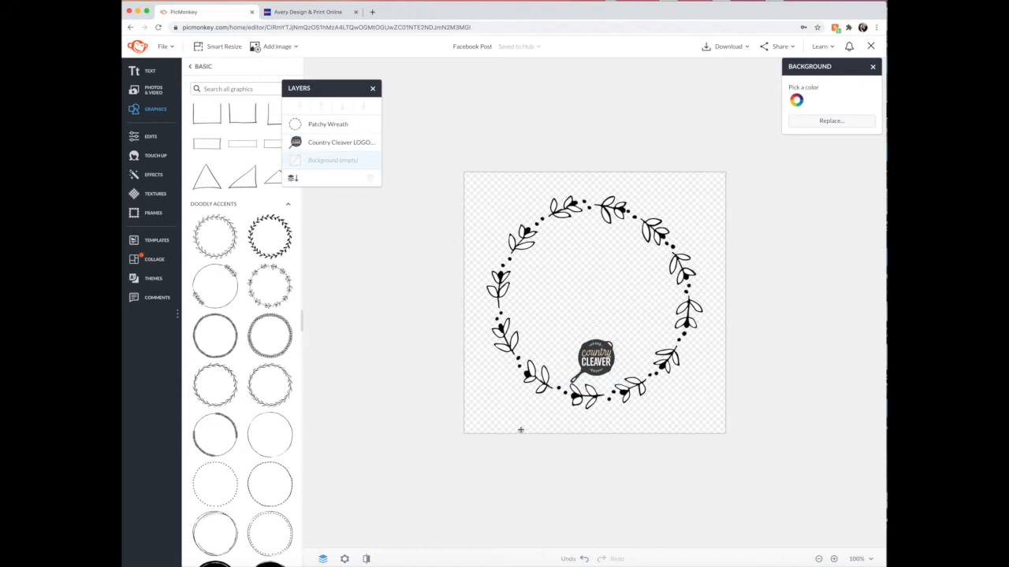
# Add the Mother's Day text layout with the stacked words MOMMY, MAMMA, MOTHER and MUTTER to the canvas.
pyautogui.click(154, 73)
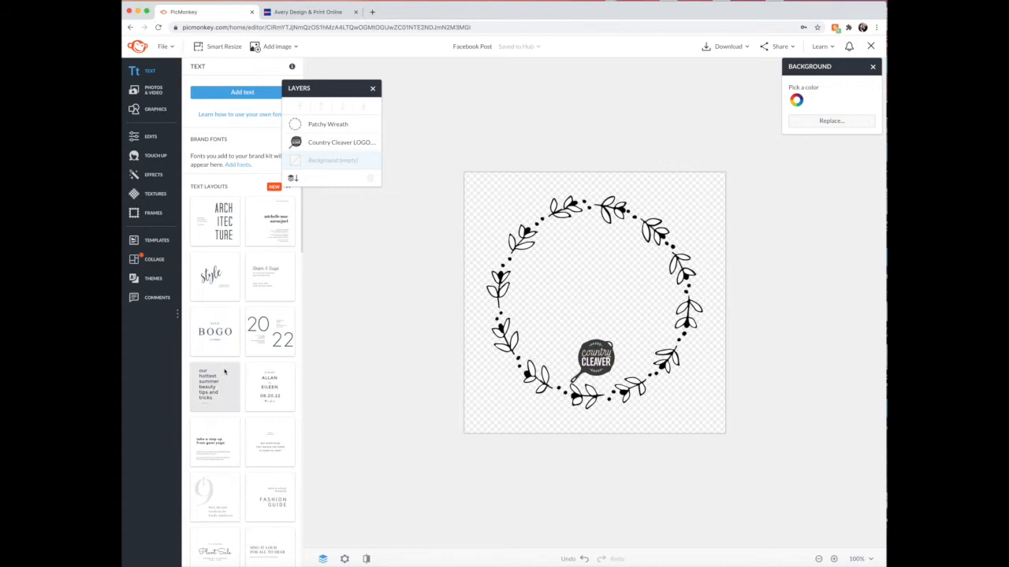
pyautogui.scroll(-5, 225, 372)
pyautogui.scroll(-3, 224, 372)
pyautogui.scroll(-1, 225, 372)
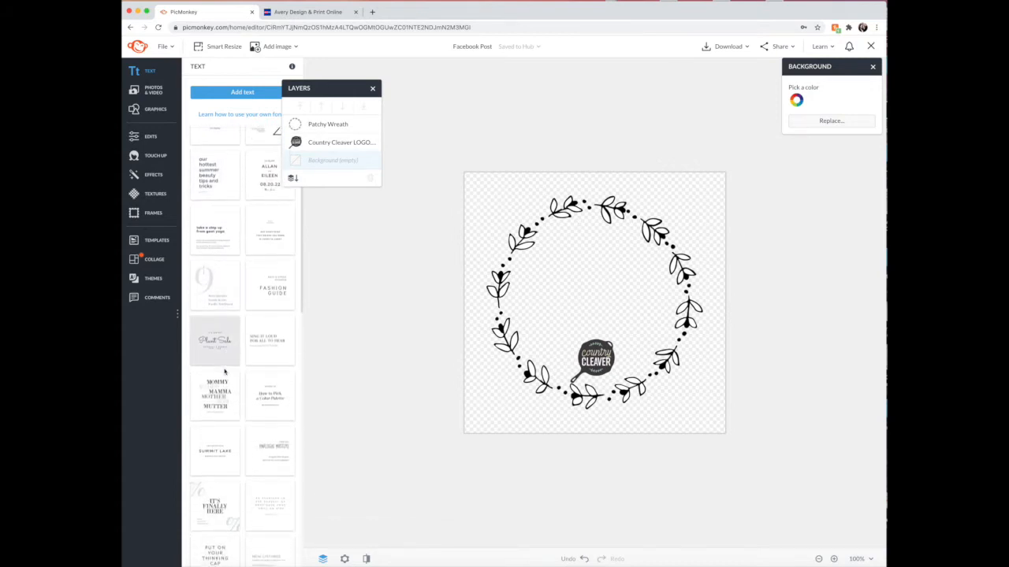
pyautogui.scroll(-2, 225, 372)
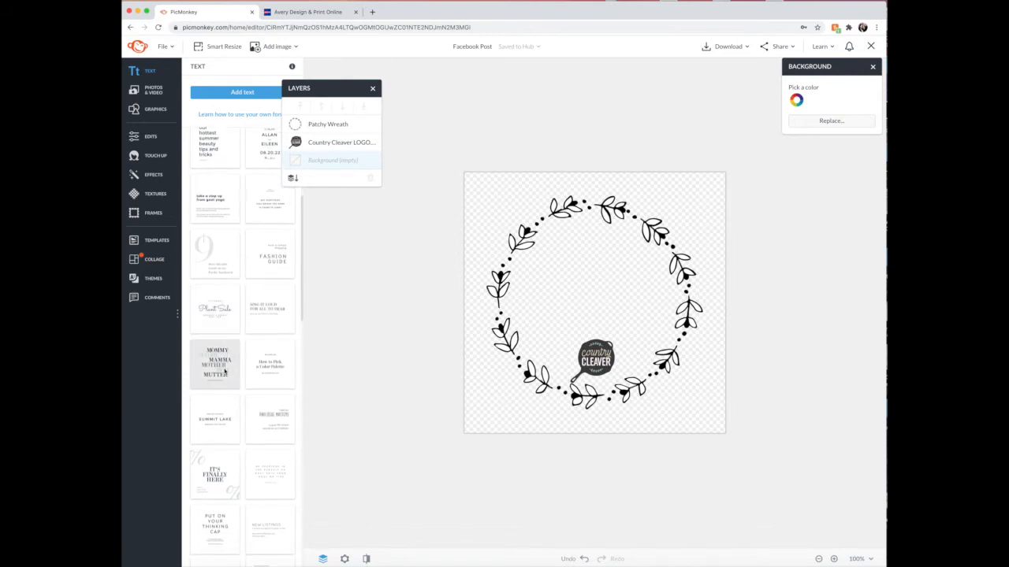
pyautogui.scroll(-5, 224, 372)
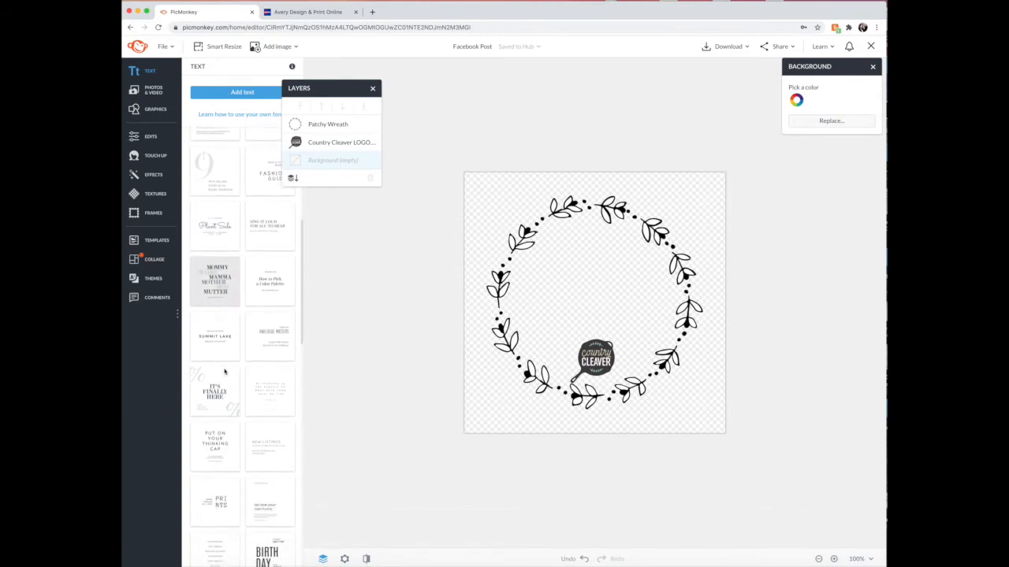
pyautogui.scroll(-1, 225, 372)
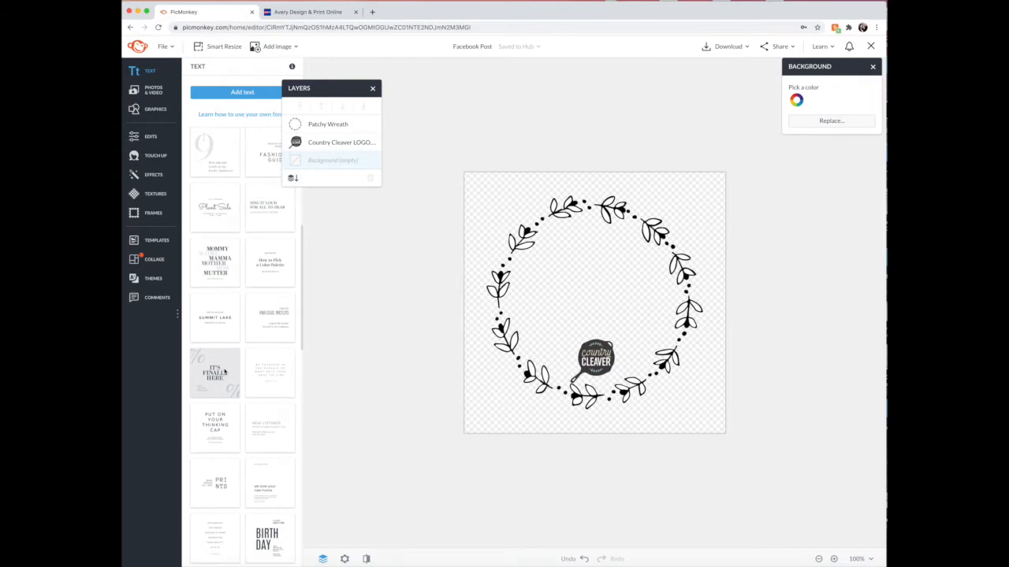
pyautogui.click(219, 260)
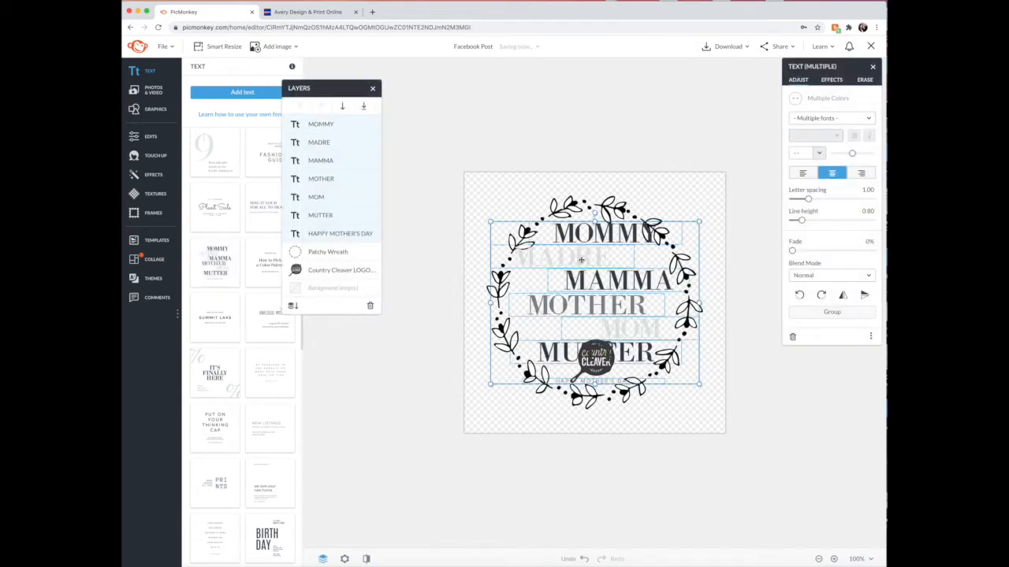
# Shrink the text layout to about two thirds of its size and move it inside the wreath, just above the logo.
pyautogui.moveTo(700, 221); pyautogui.dragTo(638, 280)
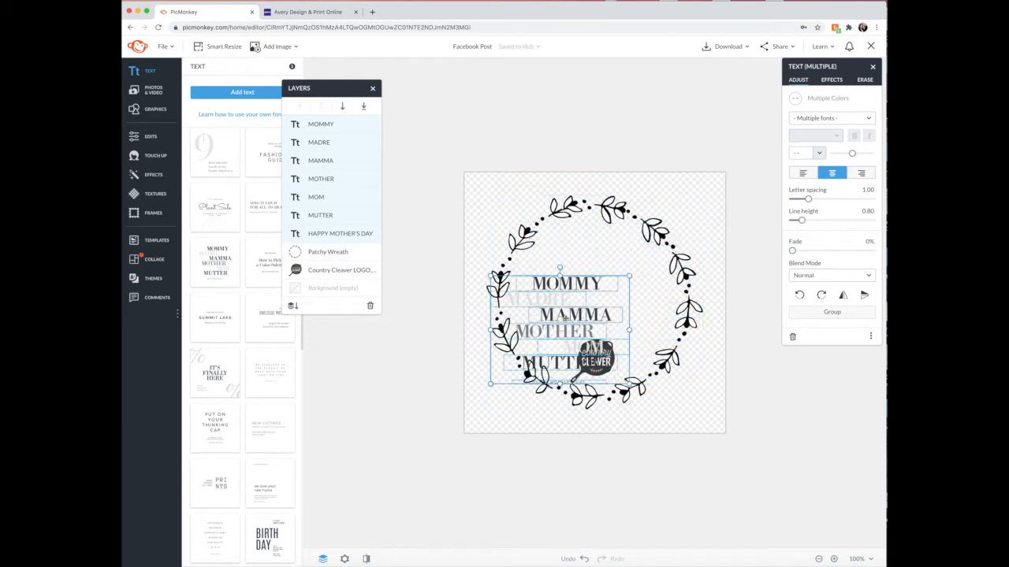
pyautogui.moveTo(606, 298); pyautogui.dragTo(635, 252)
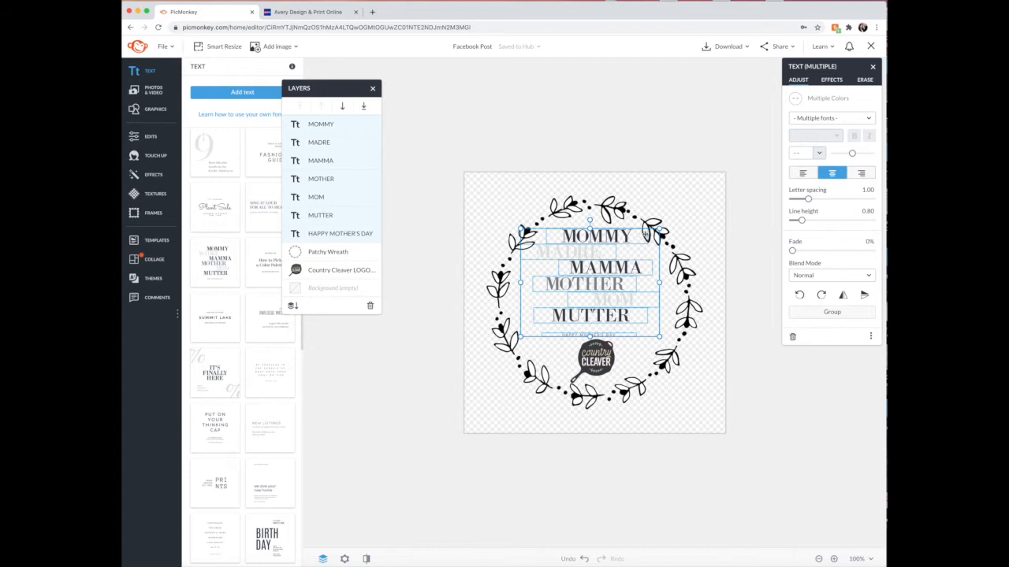
pyautogui.click(694, 225)
# Replace the word MOMMY with GRILLED and the word MADRE with PEPPER &.
pyautogui.doubleClick(630, 236)
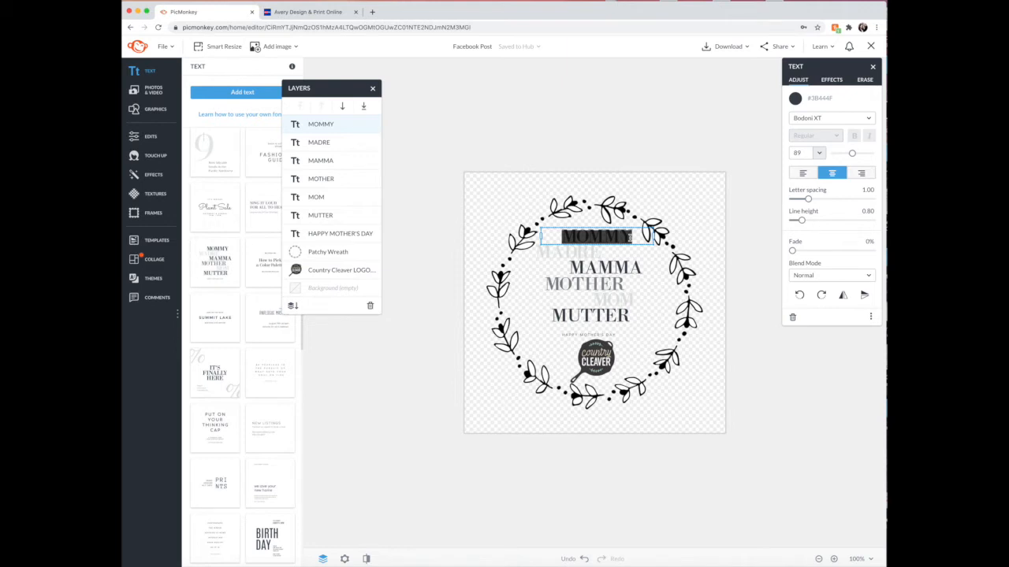
pyautogui.write('G')
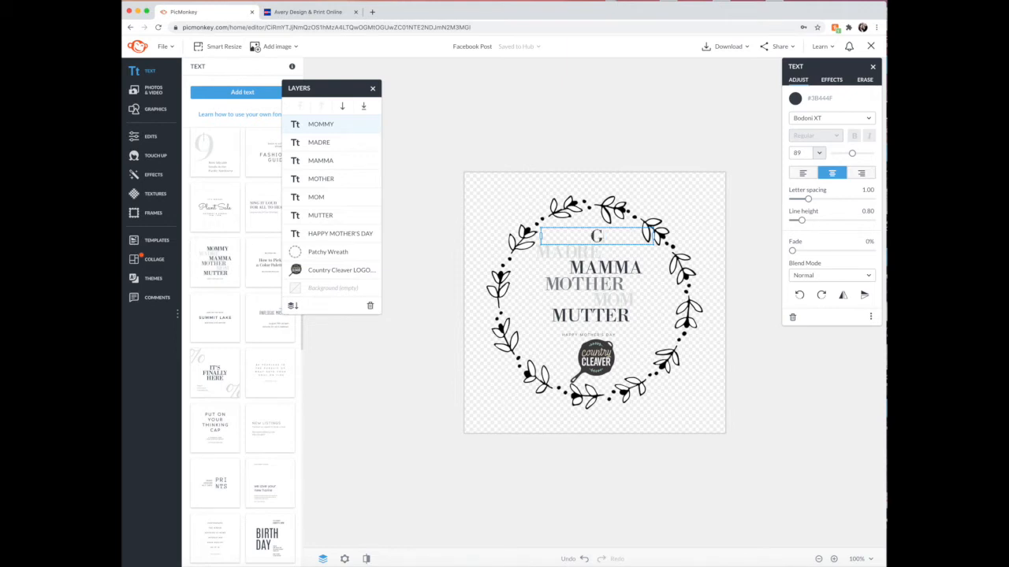
pyautogui.write('RILLED')
pyautogui.click(552, 252)
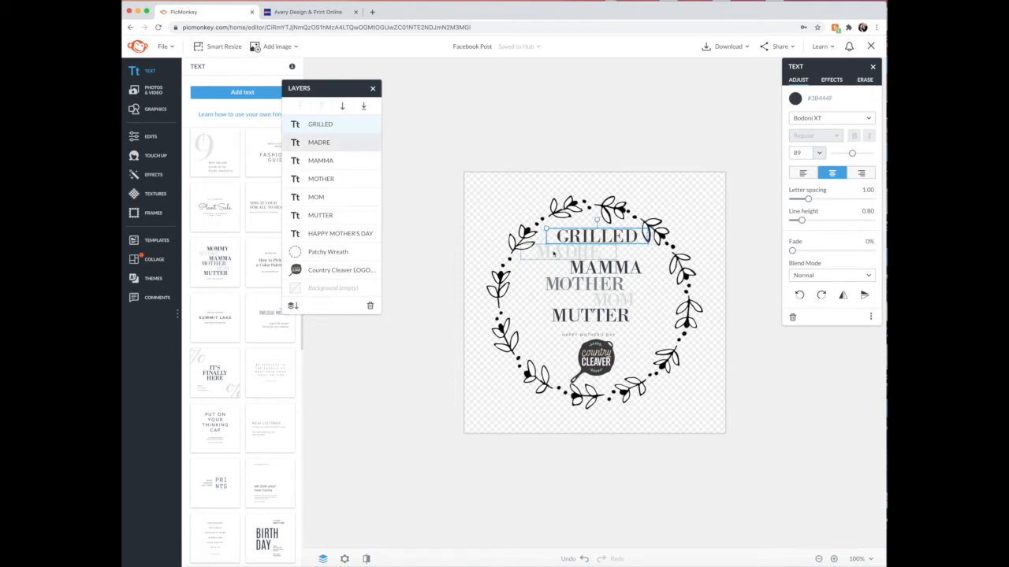
pyautogui.doubleClick(578, 250)
pyautogui.write('PE')
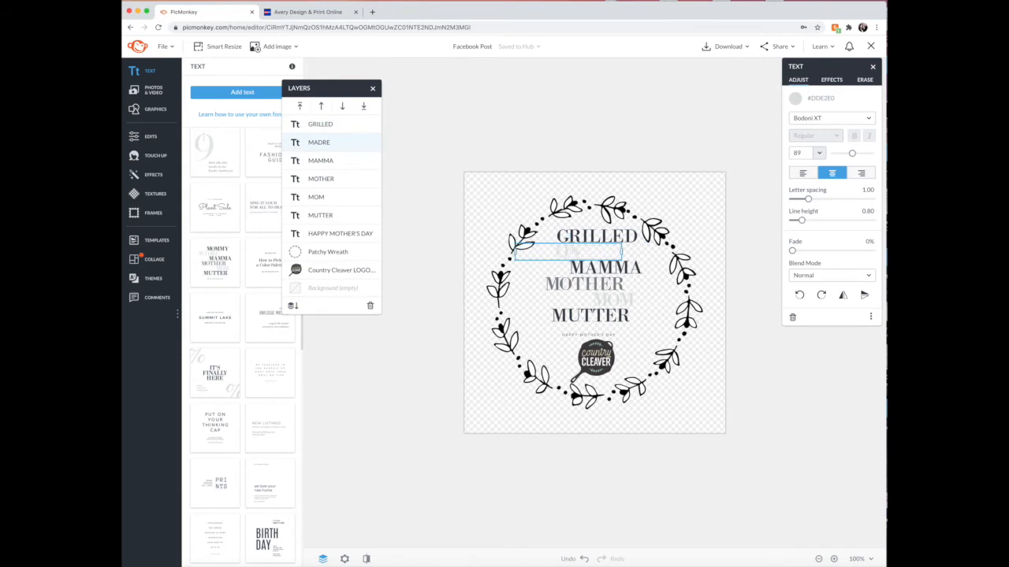
pyautogui.write('PPER &')
# Replace the word MAMMA with ONION and the word MOTHER with PASTA.
pyautogui.click(599, 268)
pyautogui.doubleClick(644, 267)
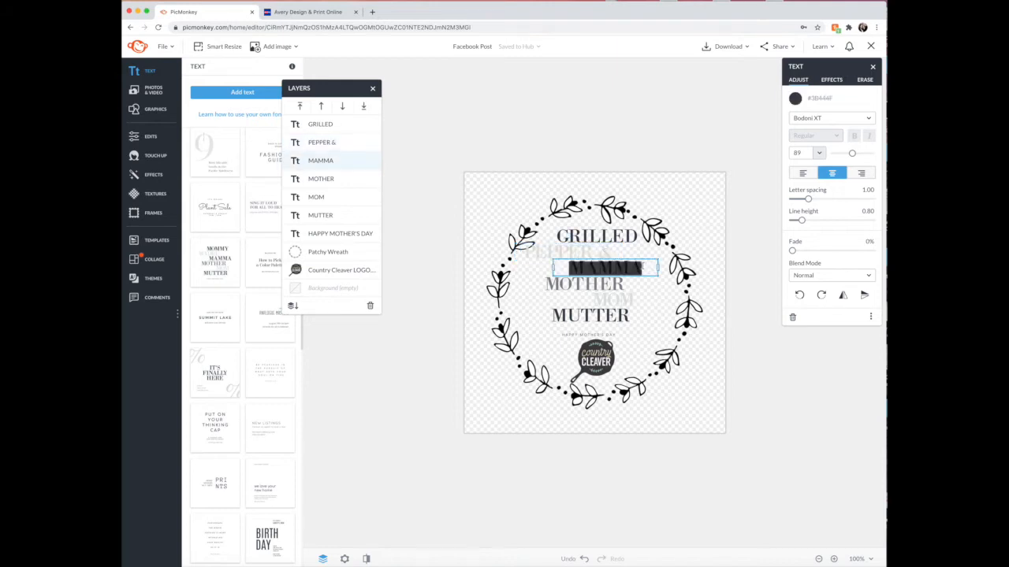
pyautogui.write('ONION')
pyautogui.click(587, 285)
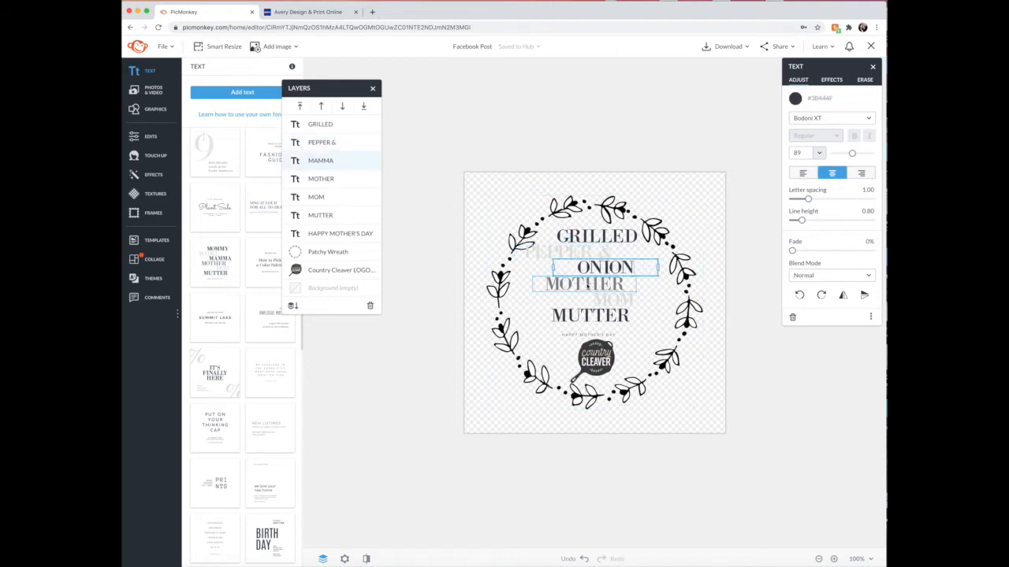
pyautogui.doubleClick(586, 284)
pyautogui.write('PA')
pyautogui.press('BackSpace')
pyautogui.press('BackSpace')
pyautogui.press('BackSpace')
pyautogui.press('BackSpace')
pyautogui.press('BackSpace')
pyautogui.press('BackSpace')
pyautogui.press('BackSpace')
pyautogui.press('BackSpace')
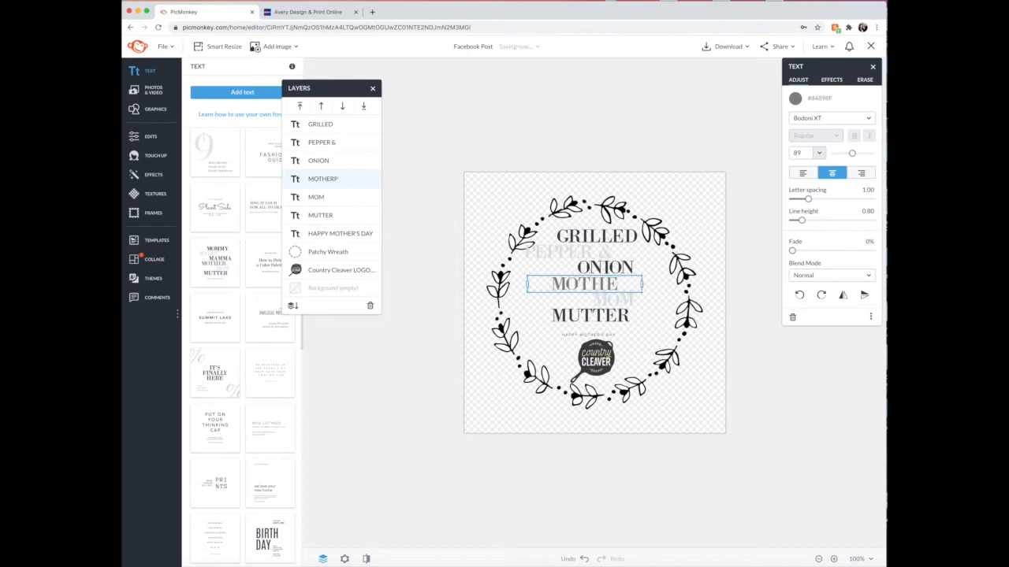
pyautogui.write('PASTA')
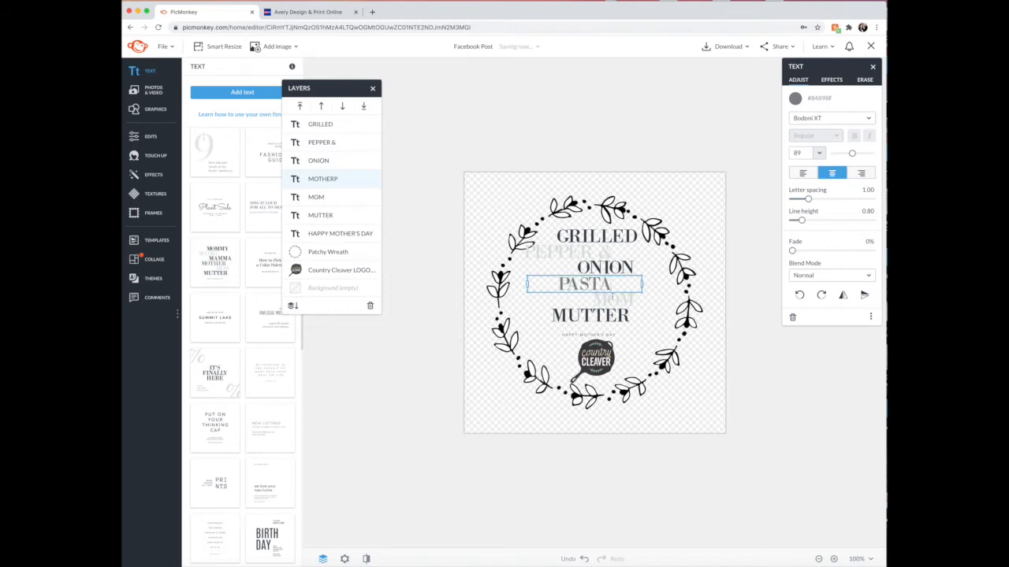
# Replace the word MOM with SAUCE and delete the MUTTER text.
pyautogui.click(613, 298)
pyautogui.doubleClick(630, 299)
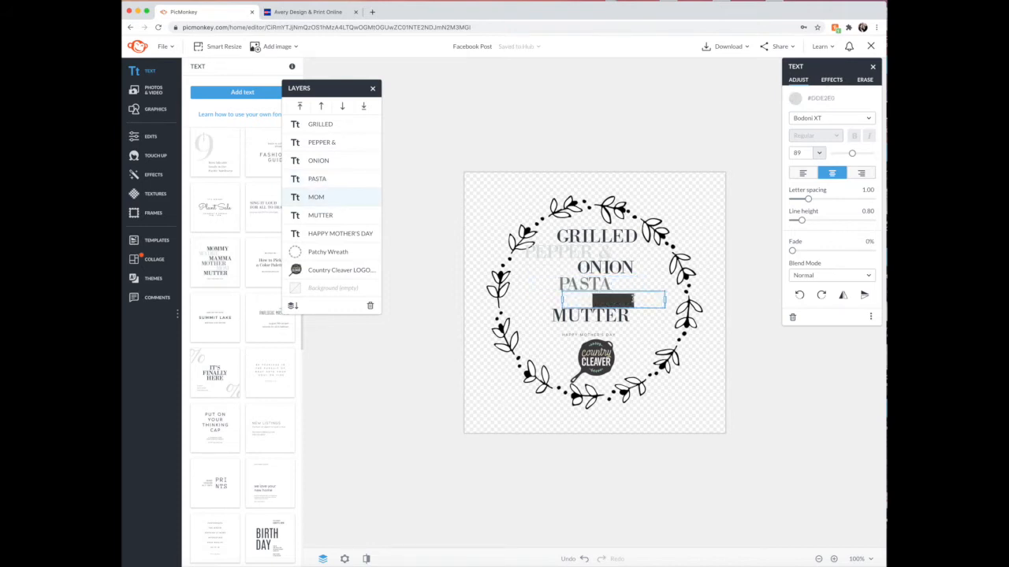
pyautogui.write('SAUCE')
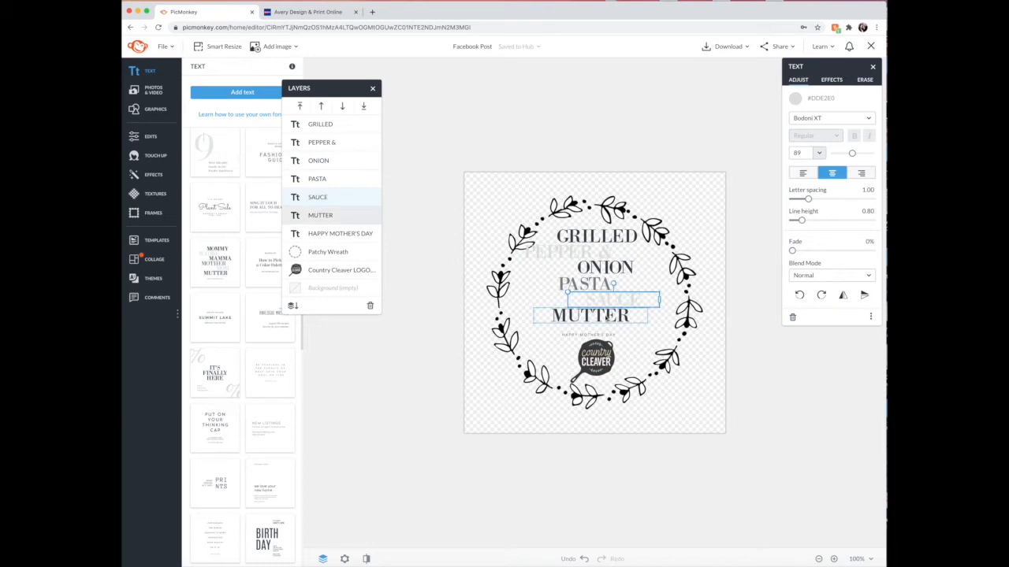
pyautogui.click(606, 322)
pyautogui.click(604, 323)
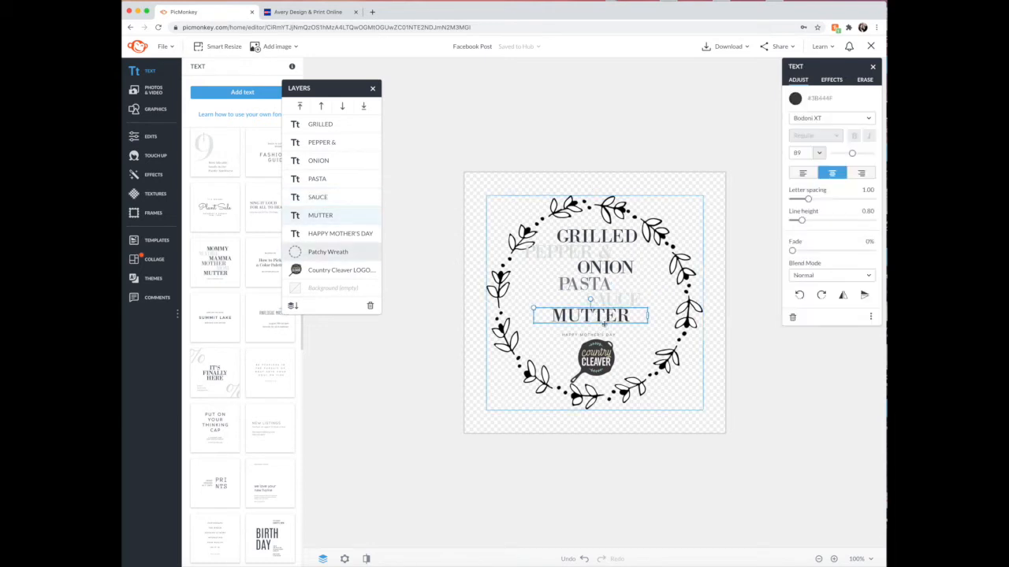
pyautogui.press('BackSpace')
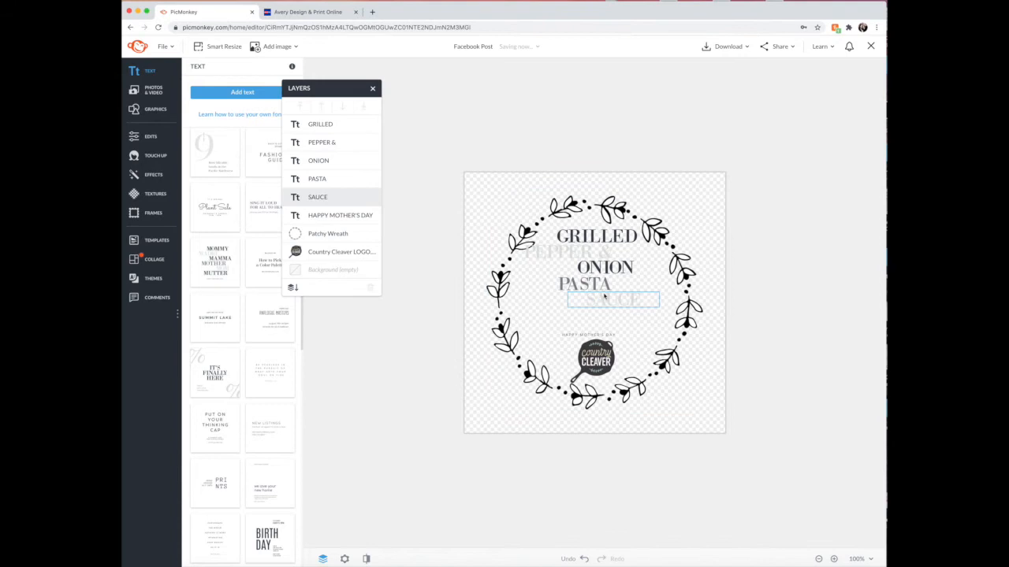
# Replace the small HAPPY MOTHER'S DAY line above the logo with OCTOBER 2020.
pyautogui.click(592, 334)
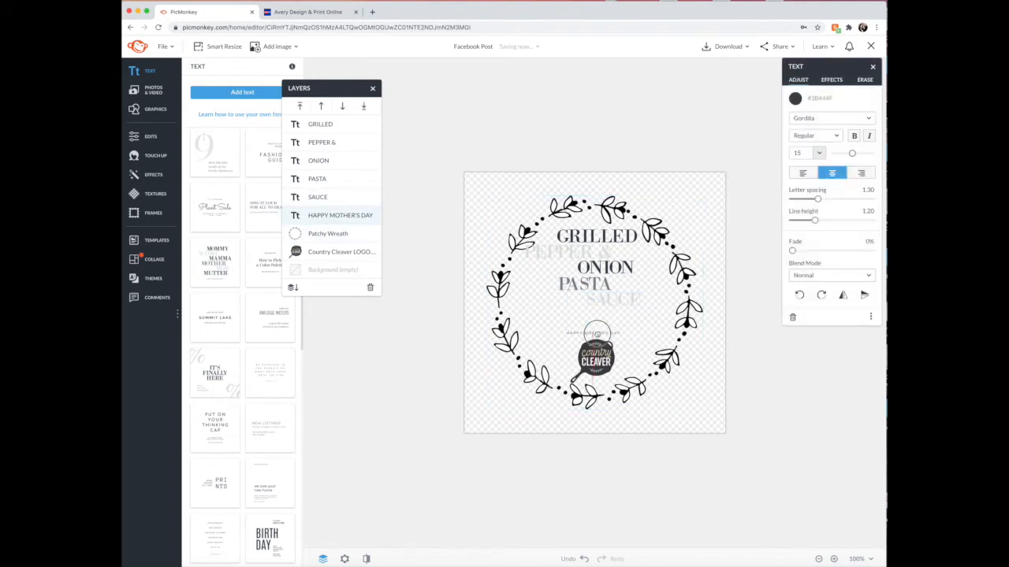
pyautogui.doubleClick(592, 334)
pyautogui.moveTo(618, 331); pyautogui.dragTo(551, 331)
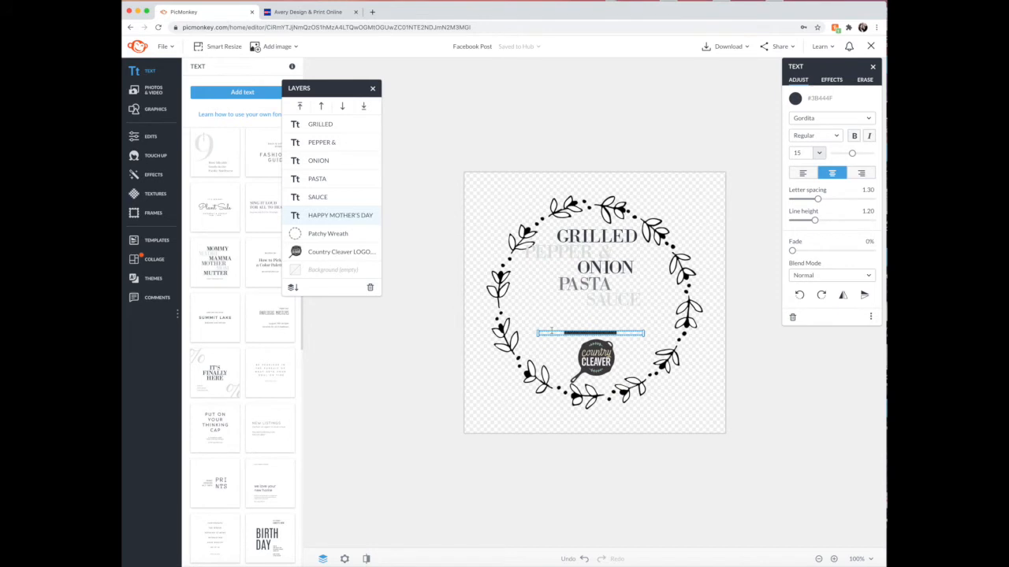
pyautogui.press('BackSpace')
pyautogui.write('SEPTEMBER 2020')
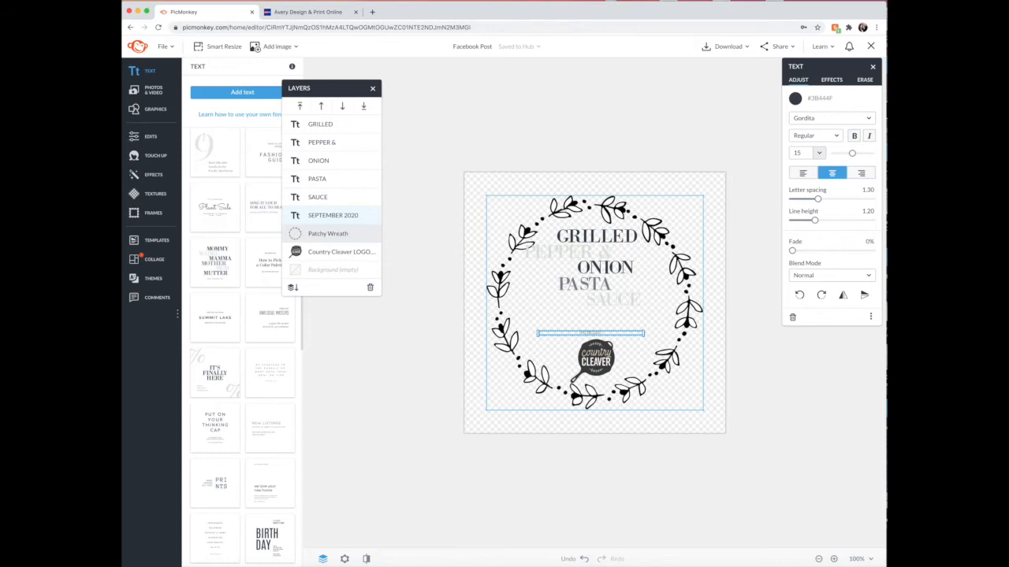
pyautogui.click(640, 344)
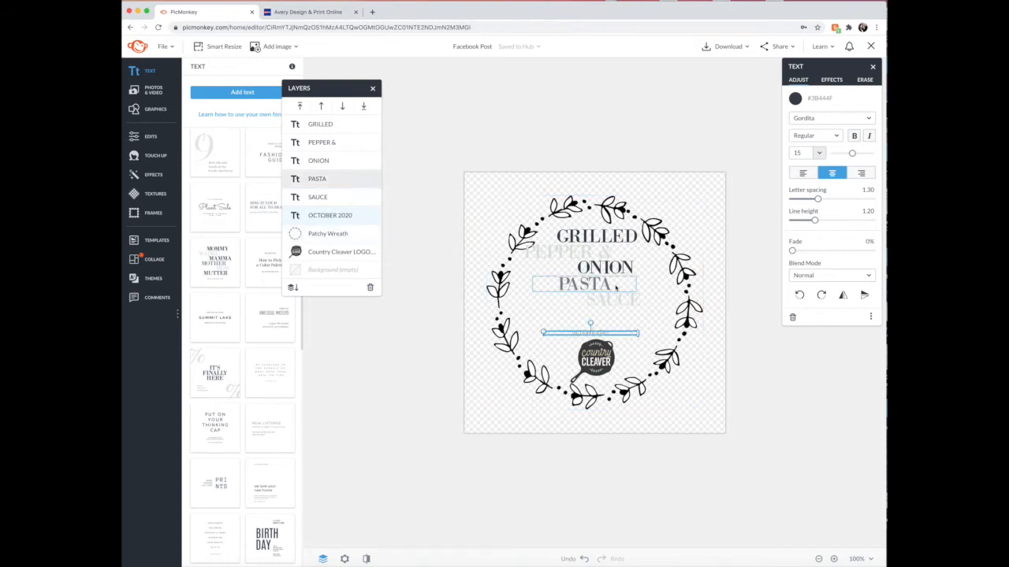
# Enlarge the five title words together to font size 100 and centre them inside the wreath above the date.
pyautogui.click(604, 287)
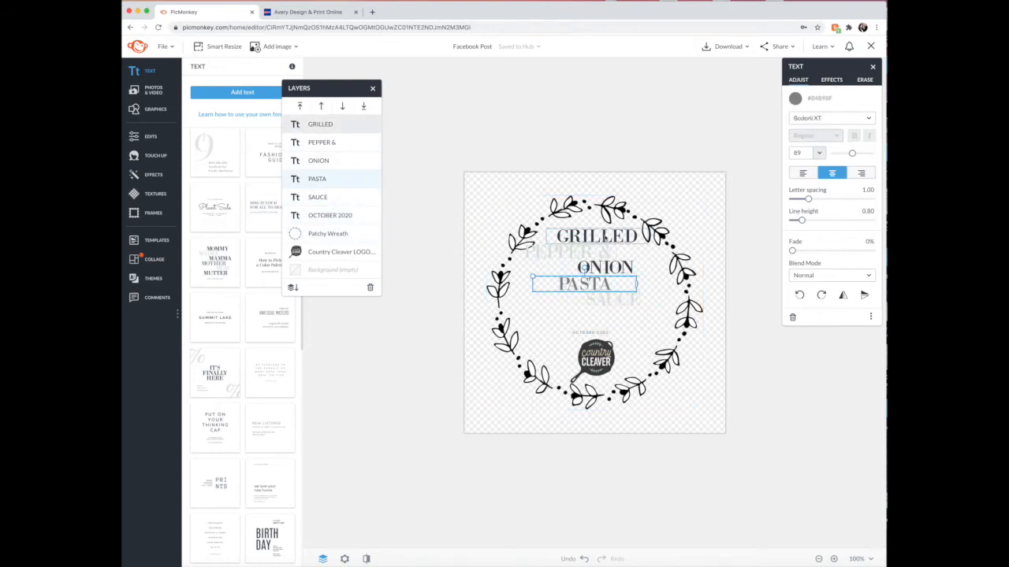
pyautogui.click(622, 237)
pyautogui.keyDown('shift'); pyautogui.click(612, 246); pyautogui.keyUp('shift')
pyautogui.keyDown('shift'); pyautogui.click(607, 271); pyautogui.keyUp('shift')
pyautogui.keyDown('shift'); pyautogui.click(587, 285); pyautogui.keyUp('shift')
pyautogui.keyDown('shift'); pyautogui.click(618, 303); pyautogui.keyUp('shift')
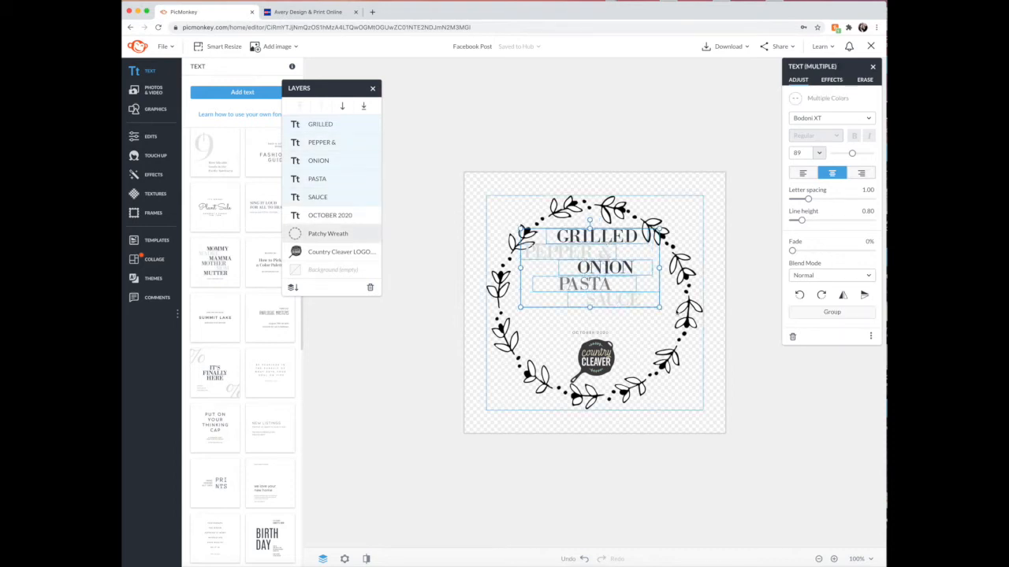
pyautogui.moveTo(659, 307); pyautogui.dragTo(674, 331)
pyautogui.moveTo(618, 310); pyautogui.dragTo(613, 319)
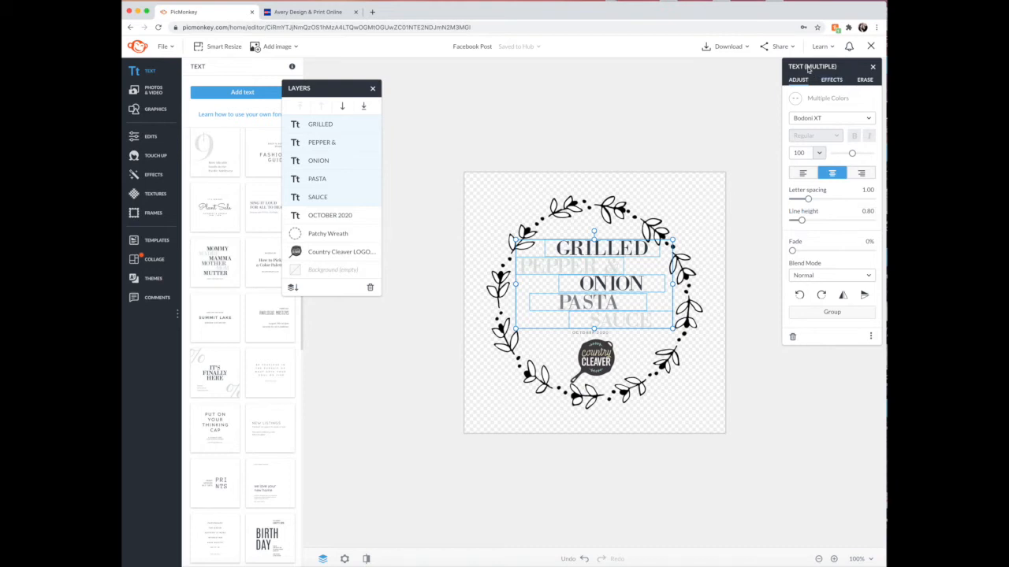
pyautogui.click(832, 80)
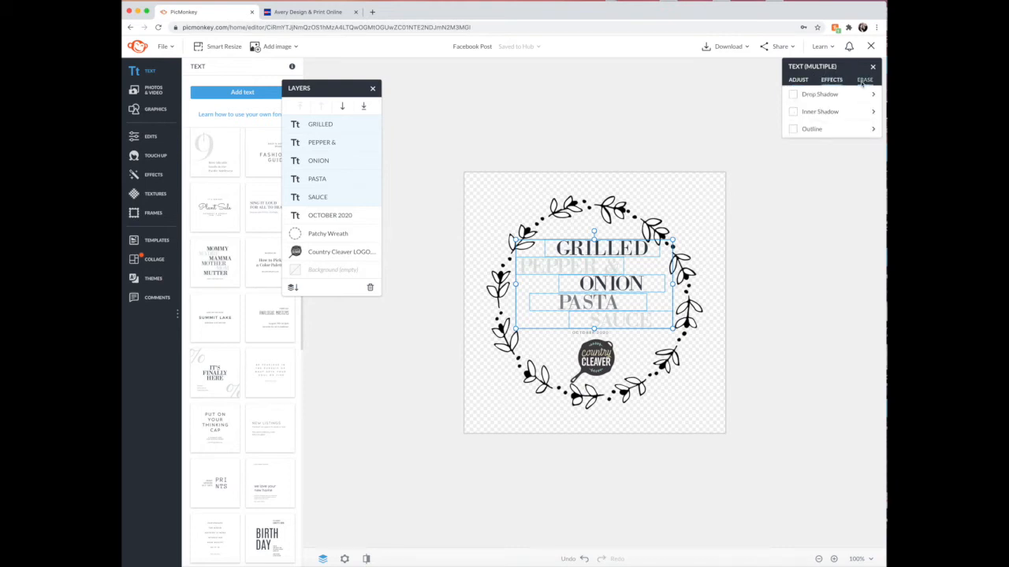
pyautogui.click(864, 79)
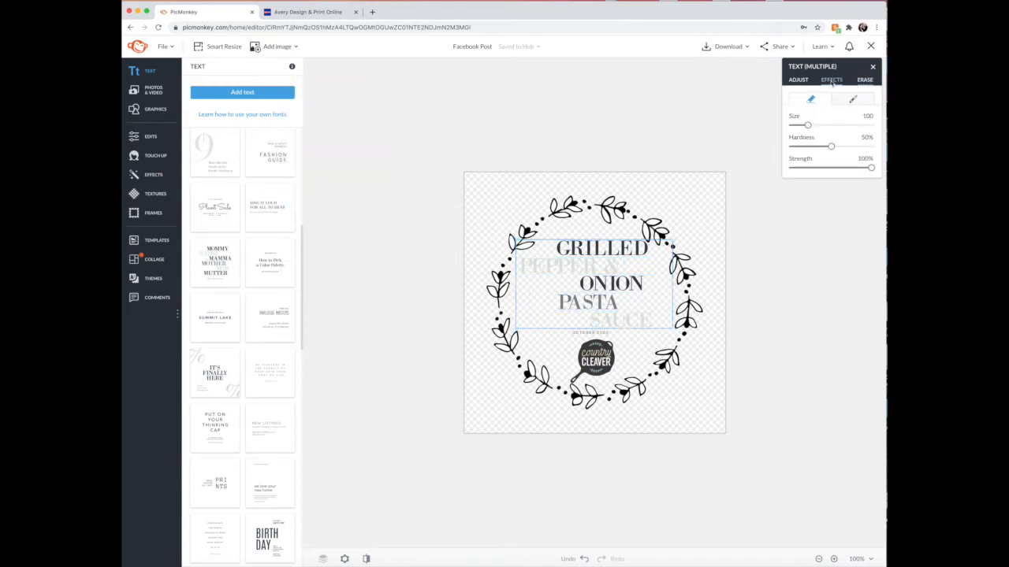
pyautogui.click(831, 79)
# Set the line height of the five title words to 1.00 and deselect them.
pyautogui.click(793, 79)
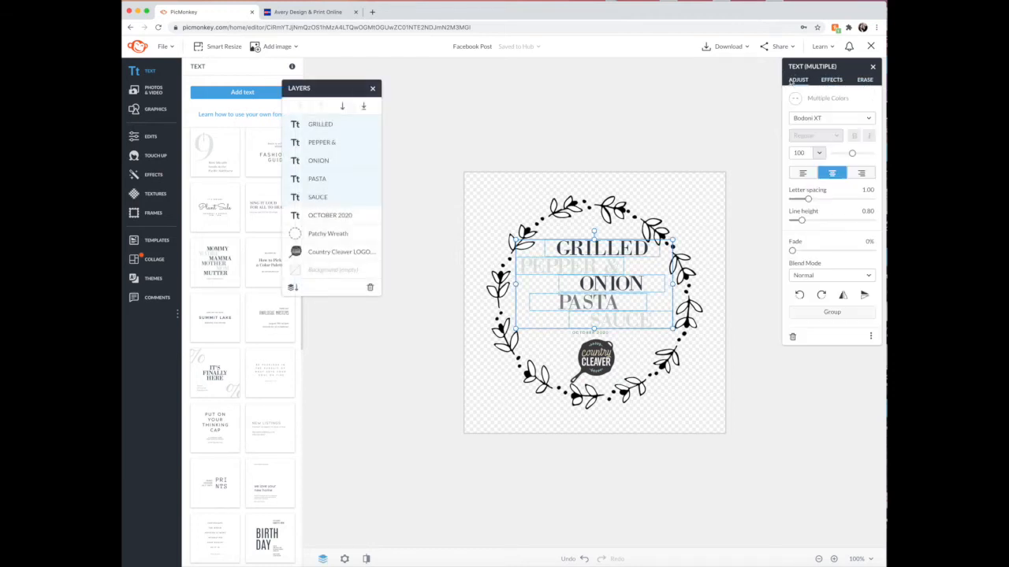
pyautogui.moveTo(801, 219)
pyautogui.mouseDown()
pyautogui.moveTo(812, 224)
pyautogui.moveTo(797, 224)
pyautogui.moveTo(807, 223)
pyautogui.moveTo(806, 202)
pyautogui.mouseUp()
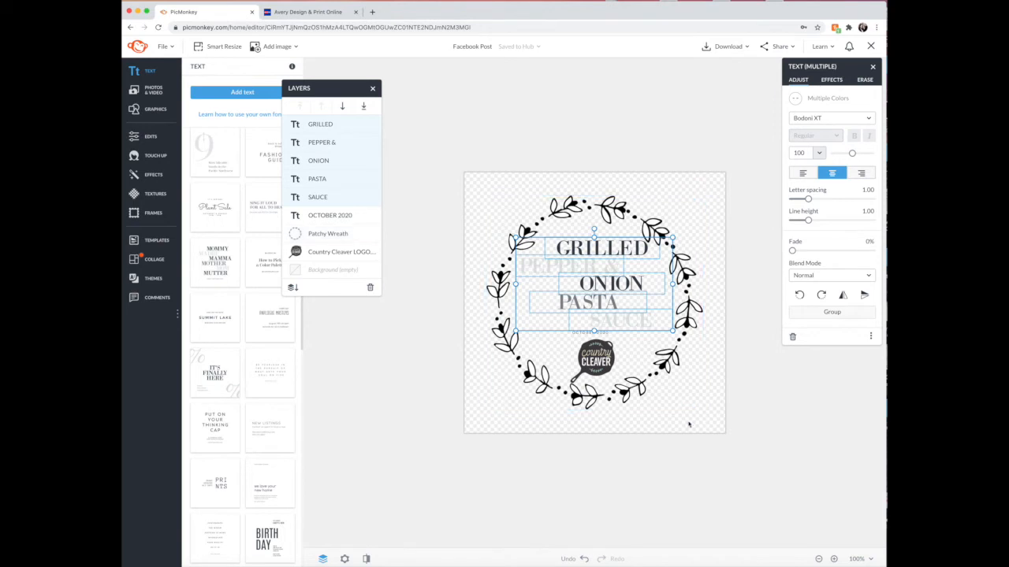
pyautogui.click(687, 420)
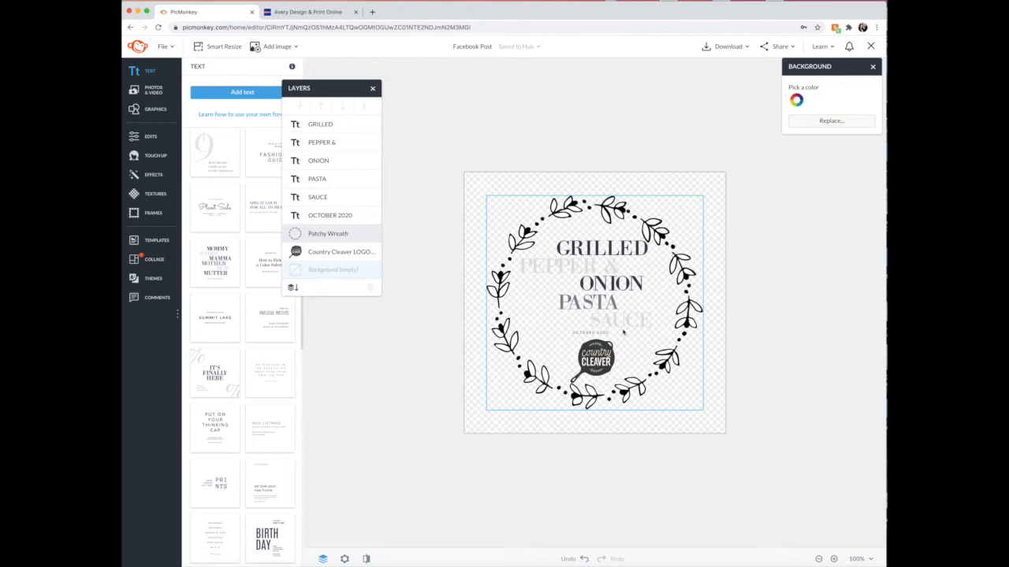
# Rename the design as GRILLED PEPPER SAUCE.
pyautogui.click(483, 47)
pyautogui.write('GRILLED PEPPER SAUCE')
pyautogui.click(557, 83)
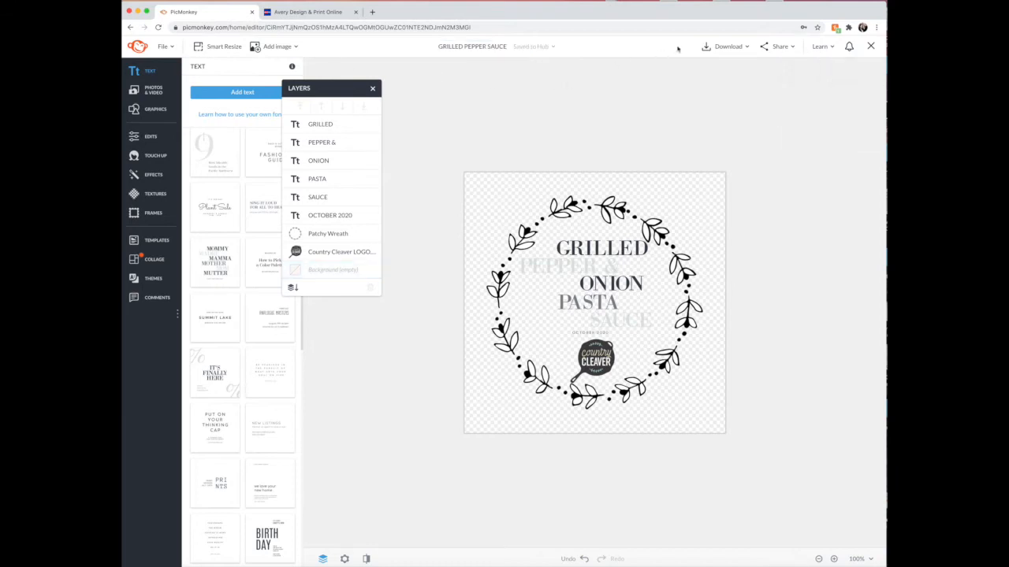
# Download the finished label design as a PNG image.
pyautogui.click(729, 47)
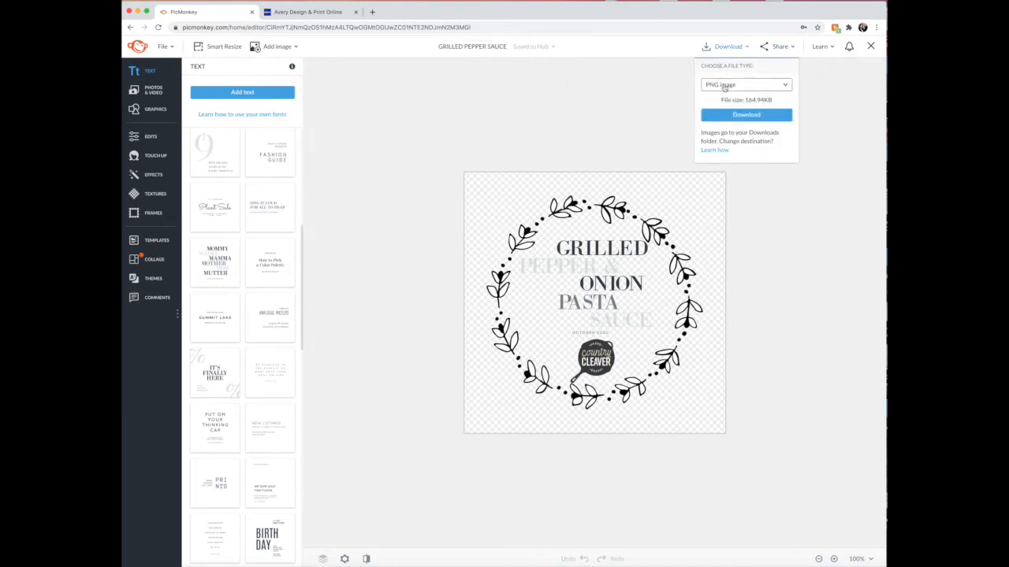
pyautogui.click(724, 87)
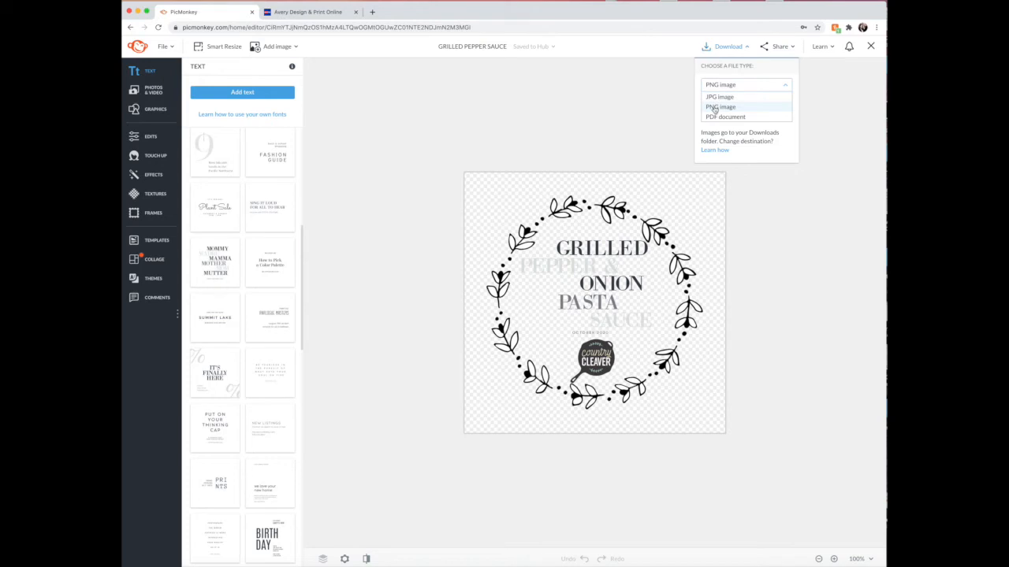
pyautogui.click(714, 108)
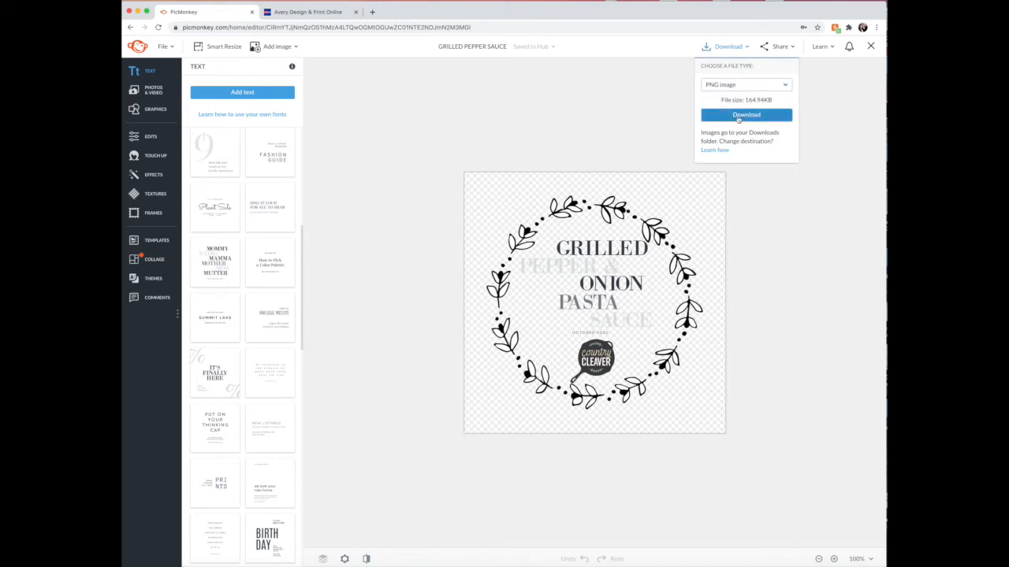
pyautogui.click(738, 115)
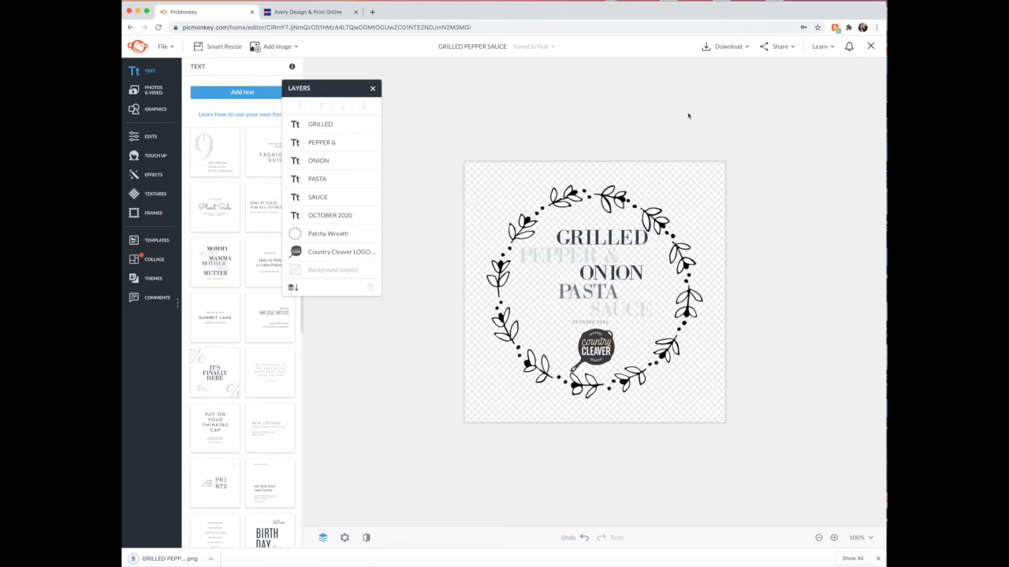
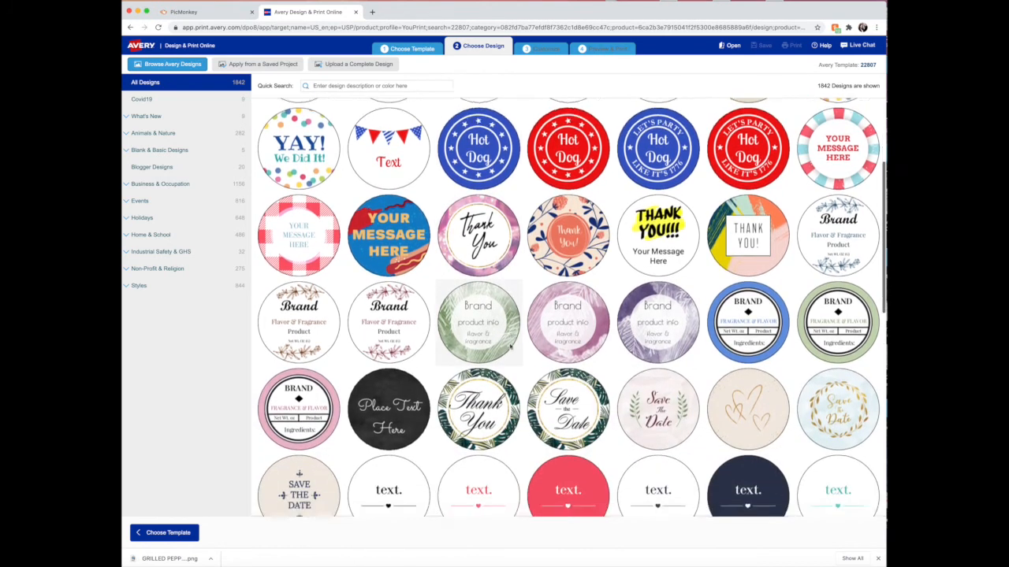
# In Avery Design & Print, browse the ready-made round label designs for template 22807.
pyautogui.scroll(-1, 510, 347)
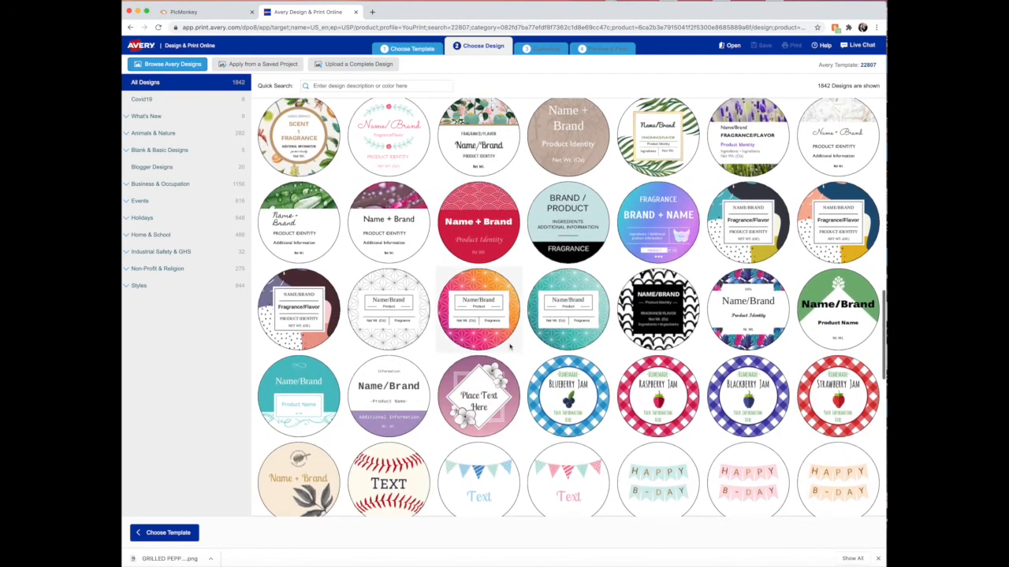
pyautogui.scroll(-2, 510, 347)
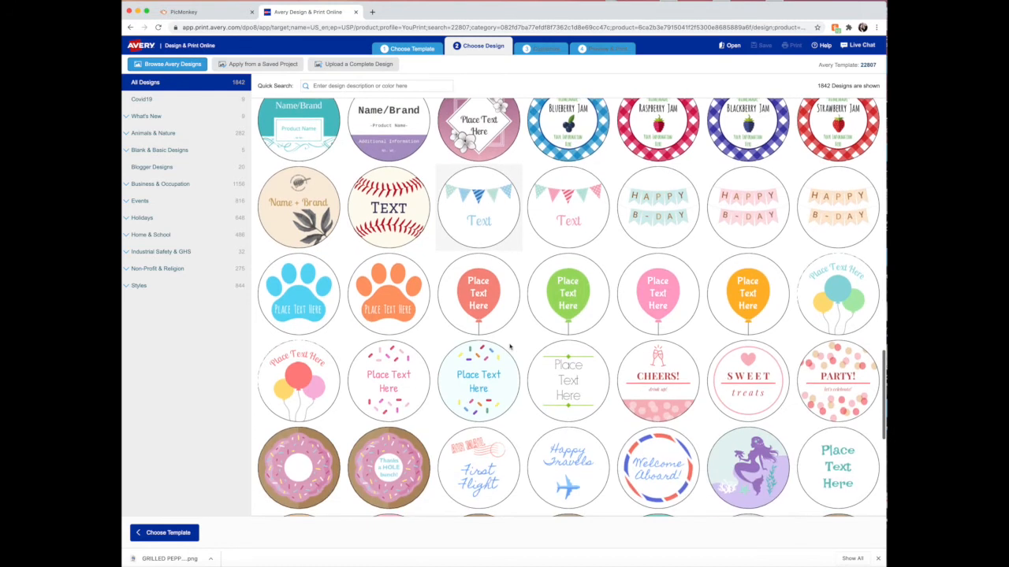
pyautogui.scroll(-5, 510, 347)
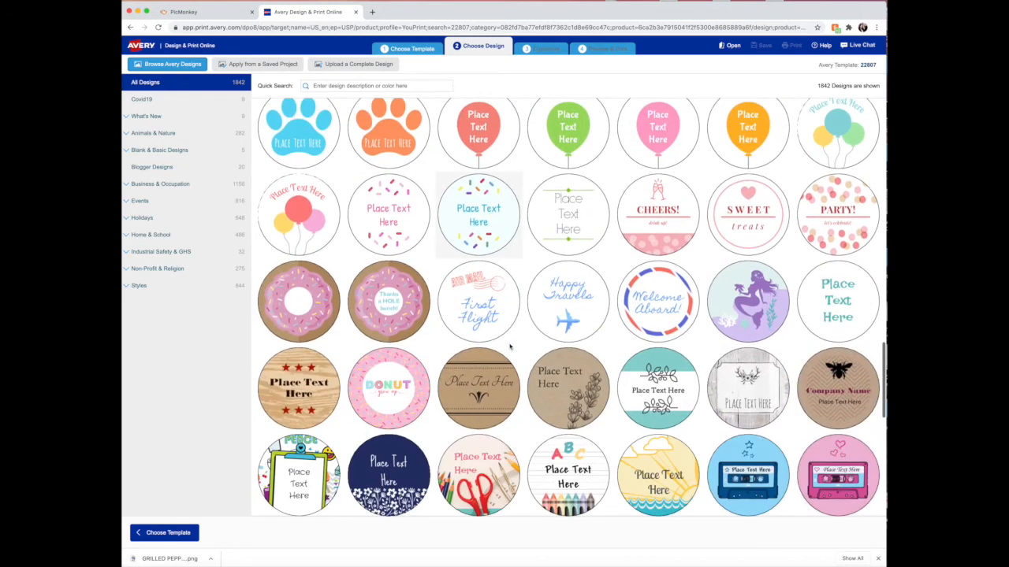
pyautogui.scroll(-1, 510, 347)
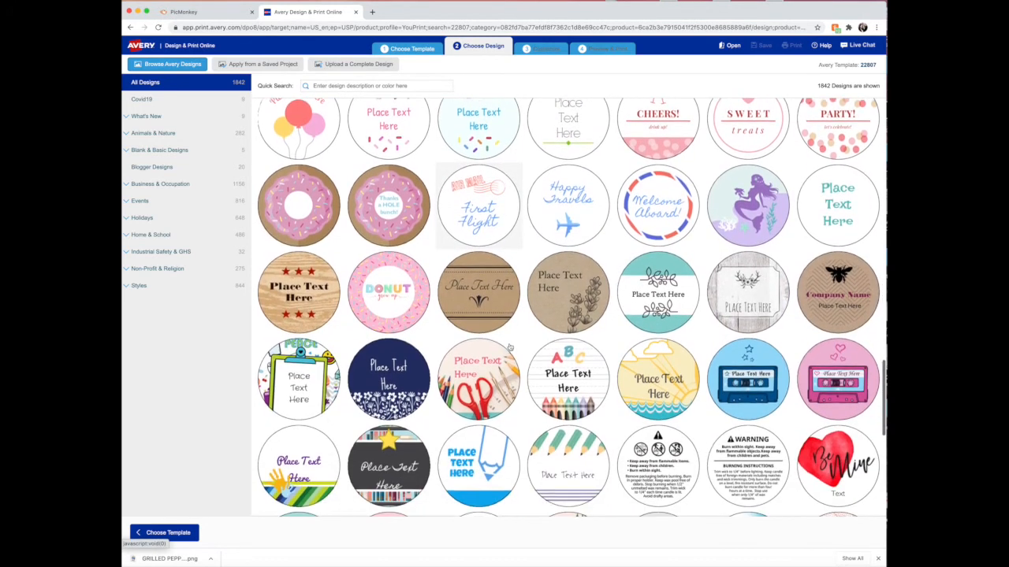
pyautogui.scroll(-8, 510, 347)
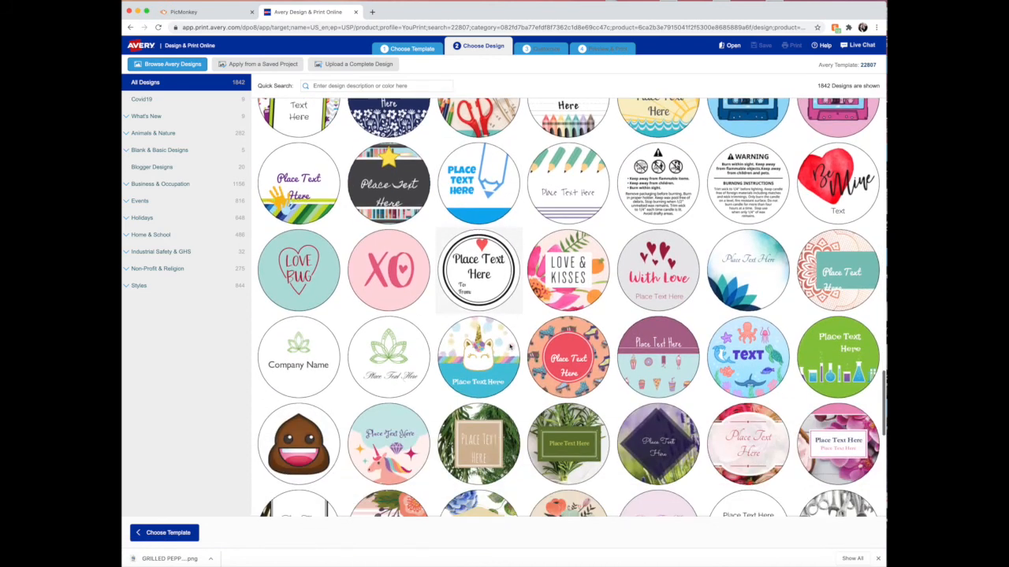
pyautogui.scroll(-5, 510, 346)
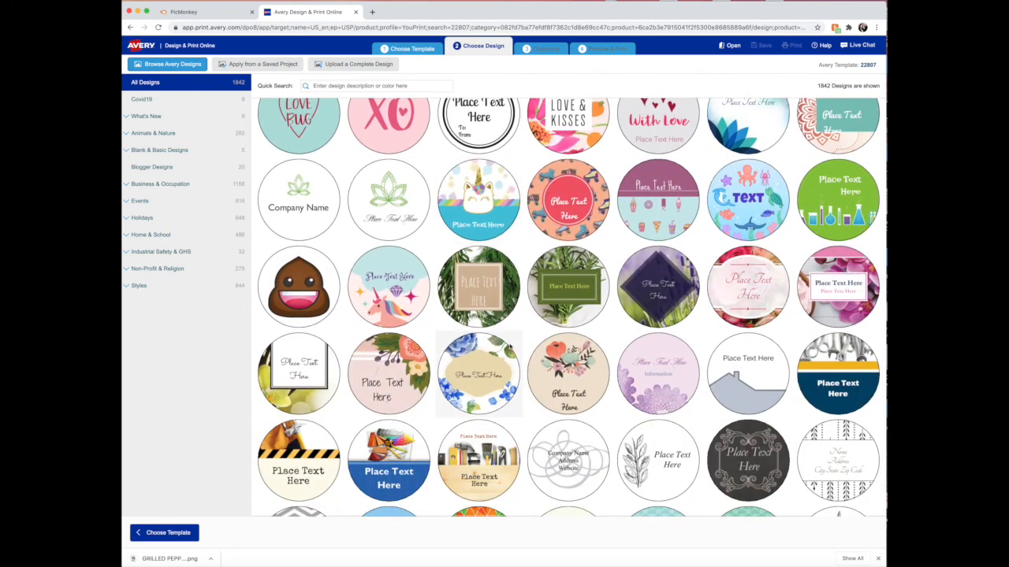
pyautogui.scroll(-5, 510, 347)
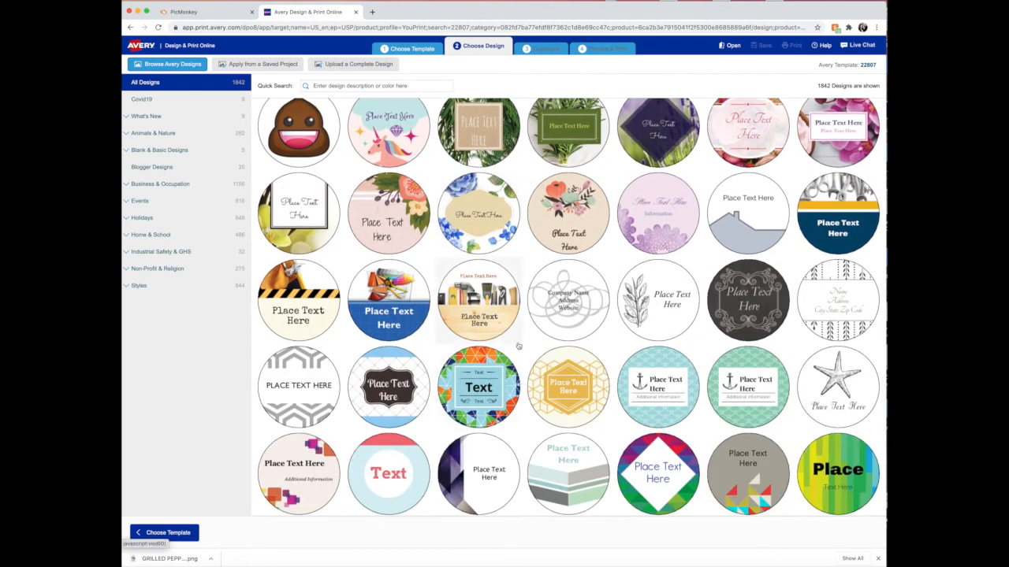
pyautogui.scroll(-15, 520, 345)
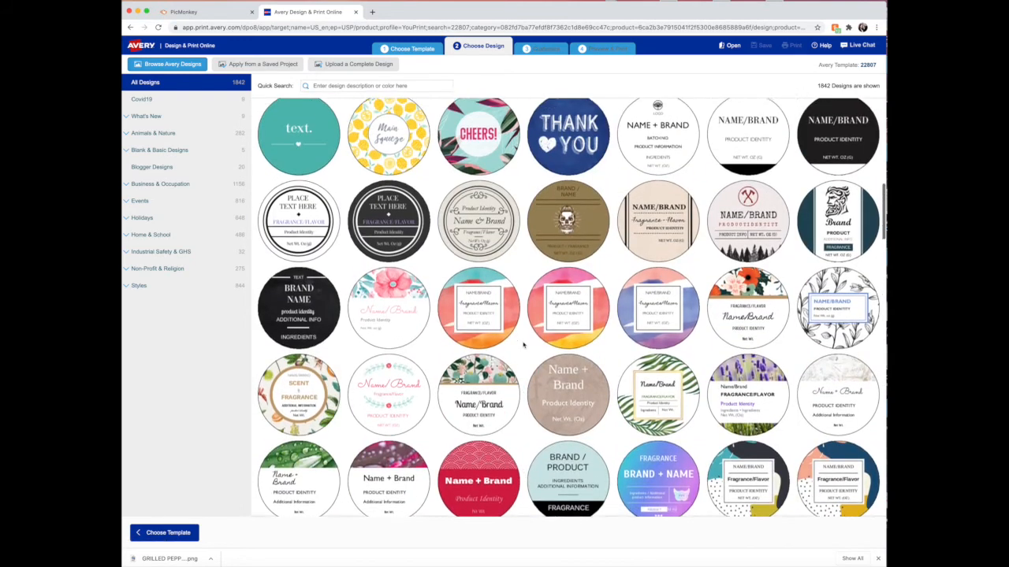
pyautogui.scroll(20, 522, 344)
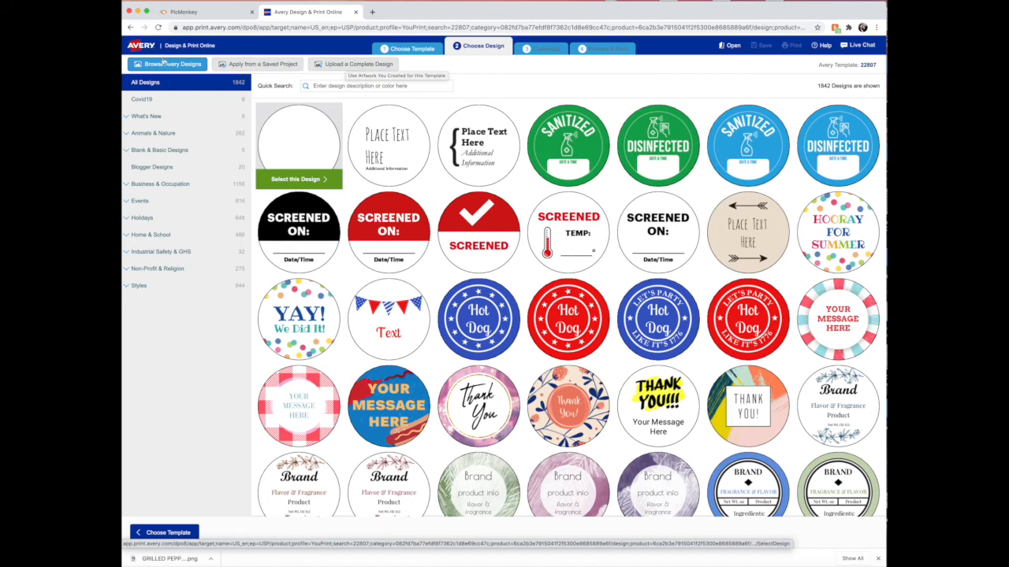
# Upload GRILLED PEPPER SAUCE.png from the Downloads folder as a complete design for the round label.
pyautogui.click(376, 67)
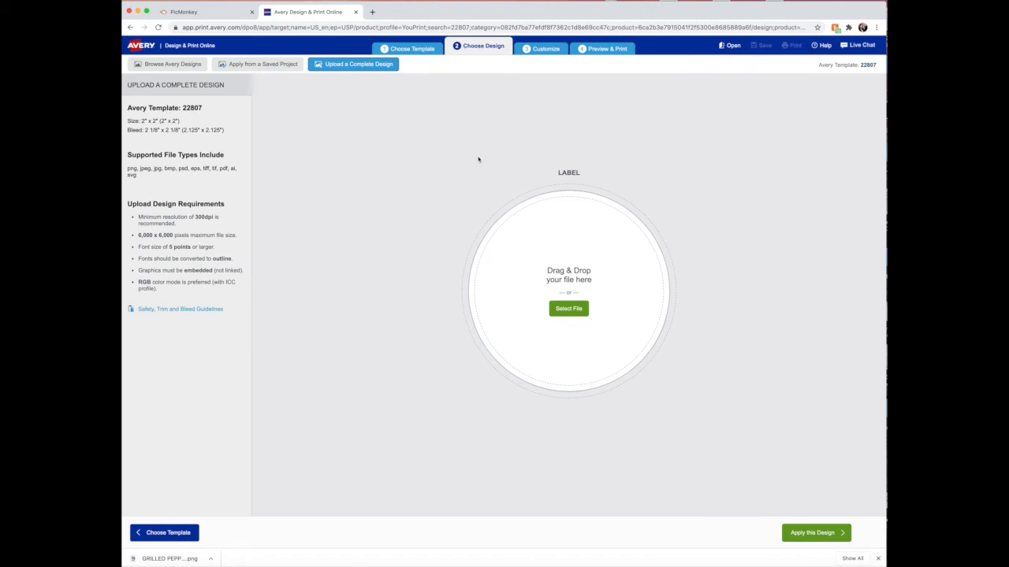
pyautogui.click(570, 312)
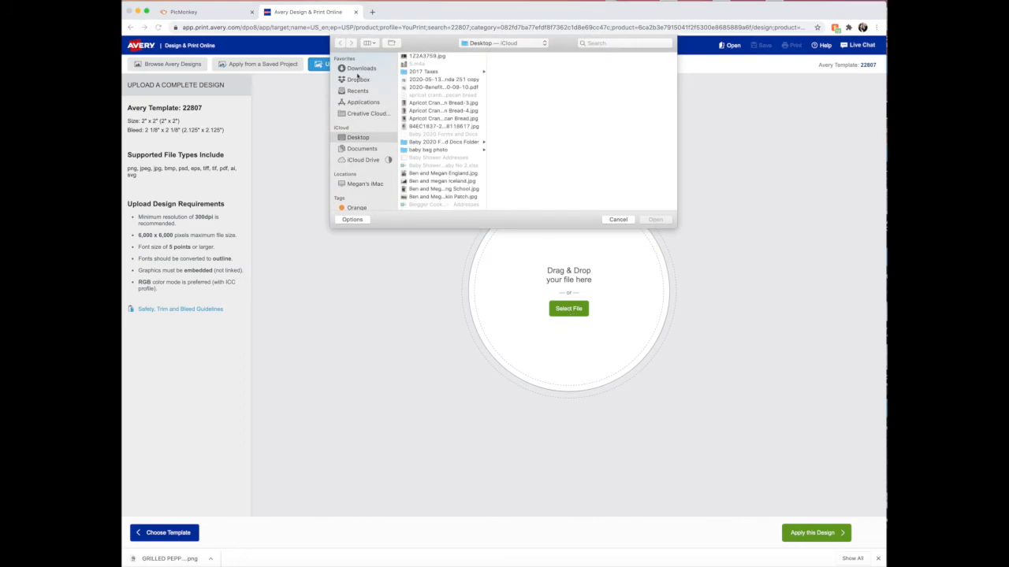
pyautogui.click(359, 69)
pyautogui.scroll(-10, 447, 145)
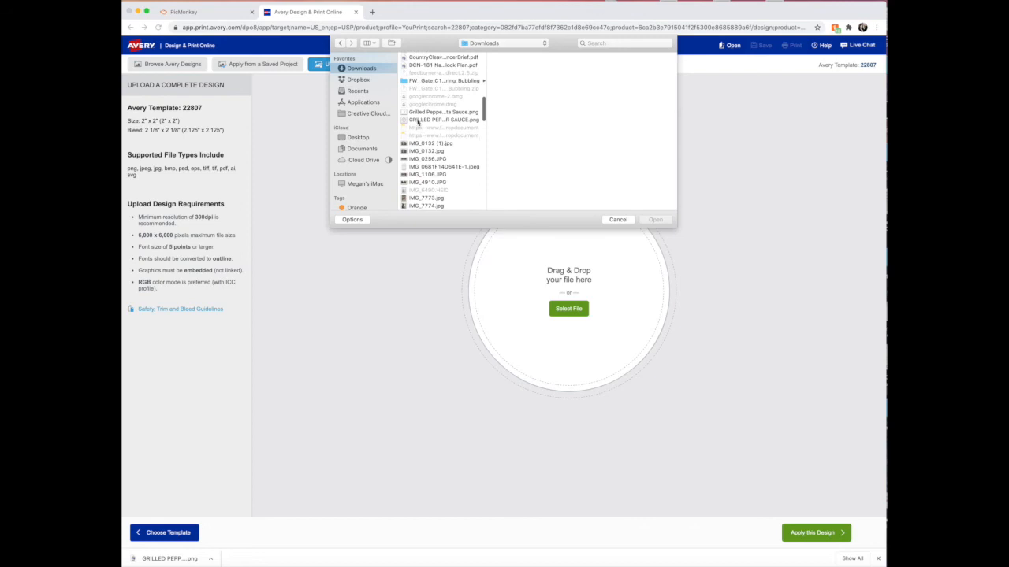
pyautogui.click(417, 121)
pyautogui.click(656, 220)
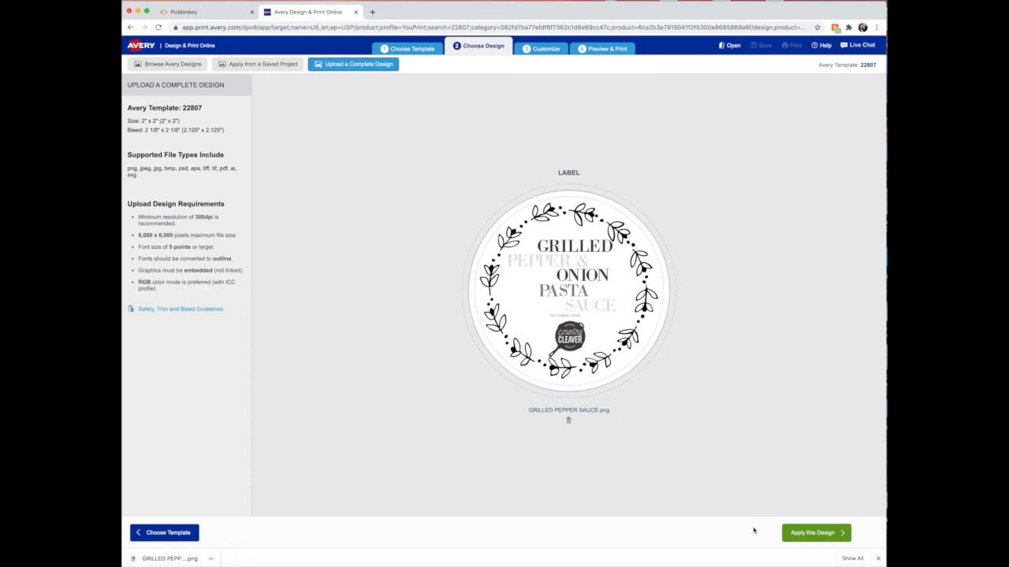
# Apply the uploaded design to the label sheet and open the print-it-yourself options in its preview.
pyautogui.click(805, 534)
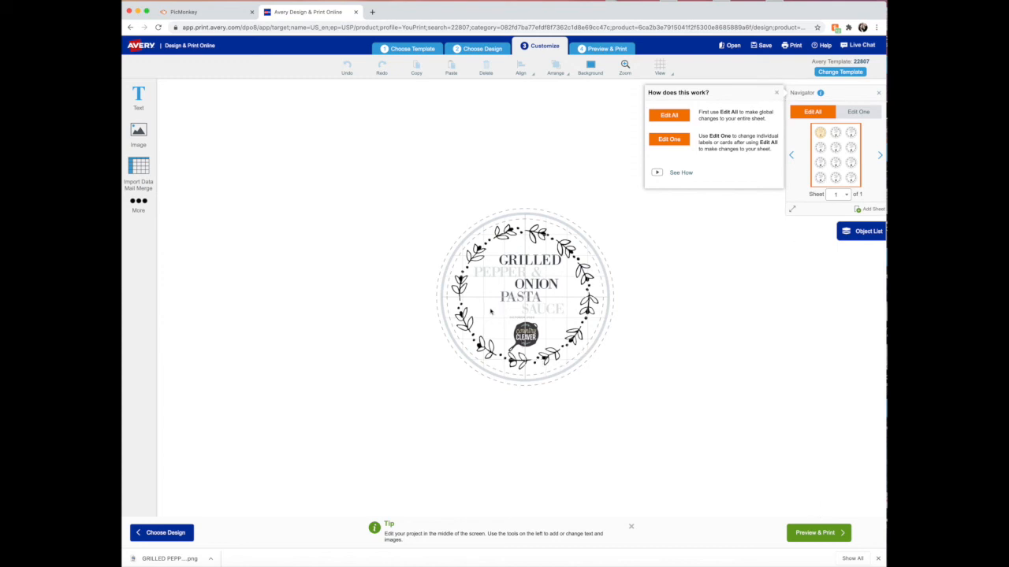
pyautogui.click(807, 535)
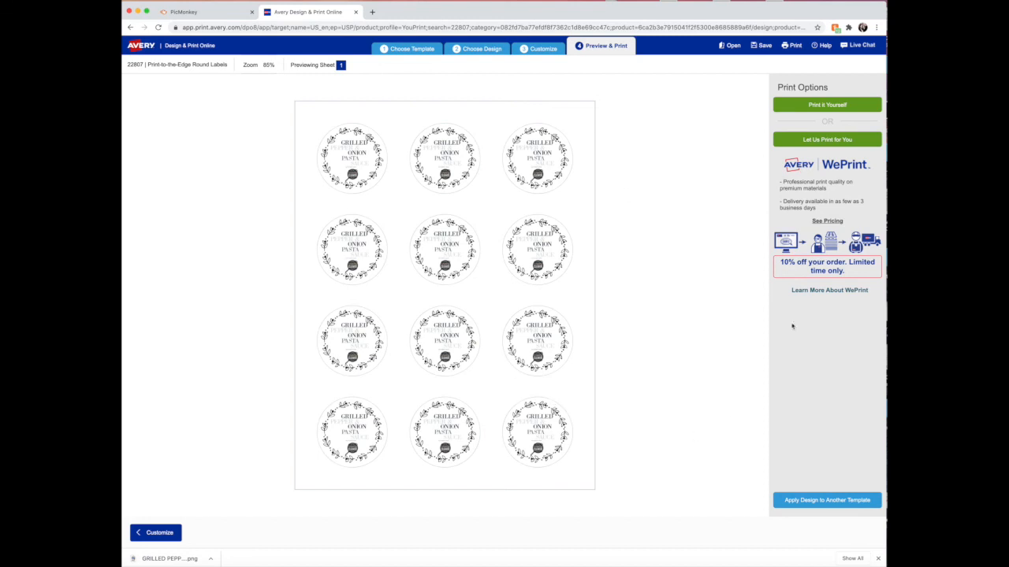
pyautogui.click(799, 107)
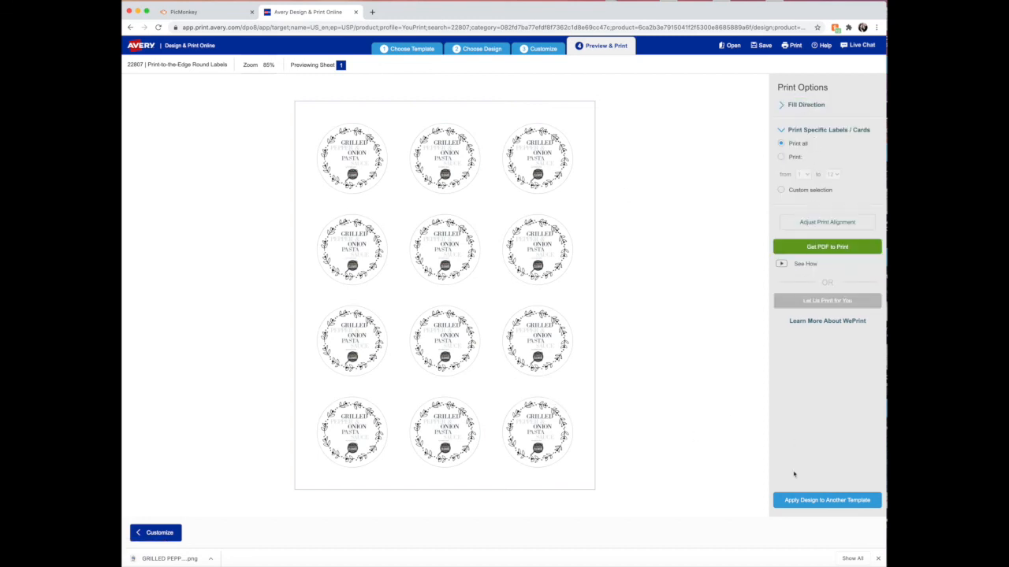